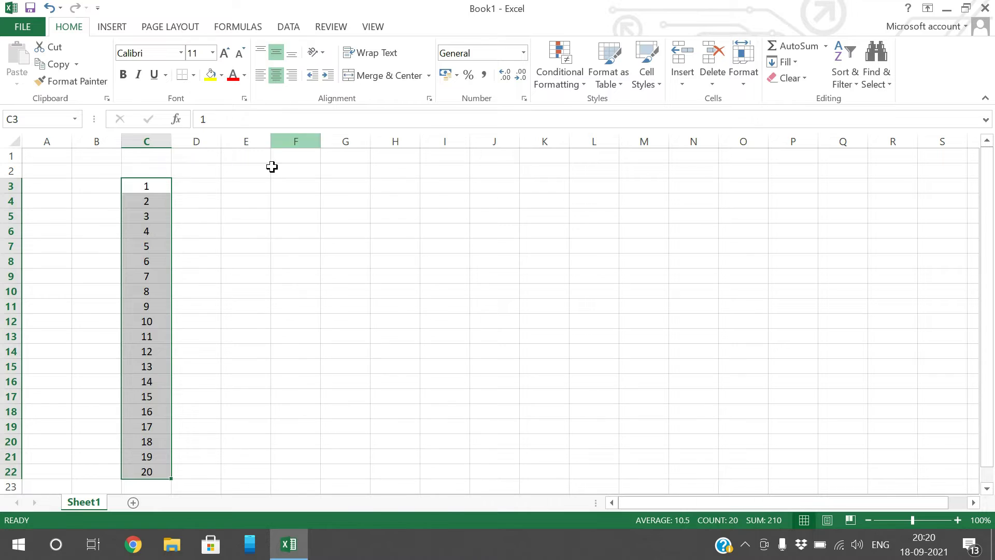
- Enter a MAX formula in cell E3 that covers the range C3:C22
left_click(273, 168)
left_click(243, 188)
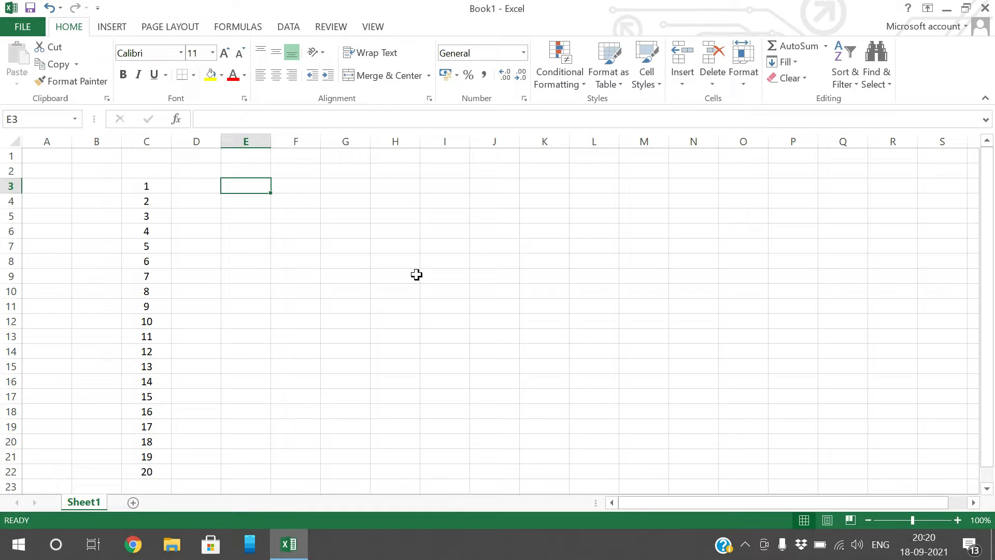
type("=MA")
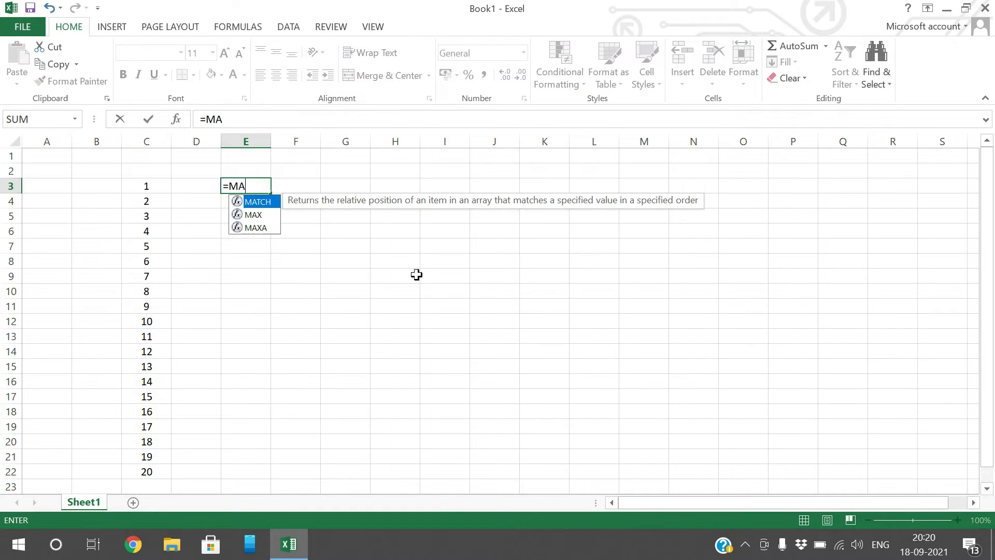
type("X(")
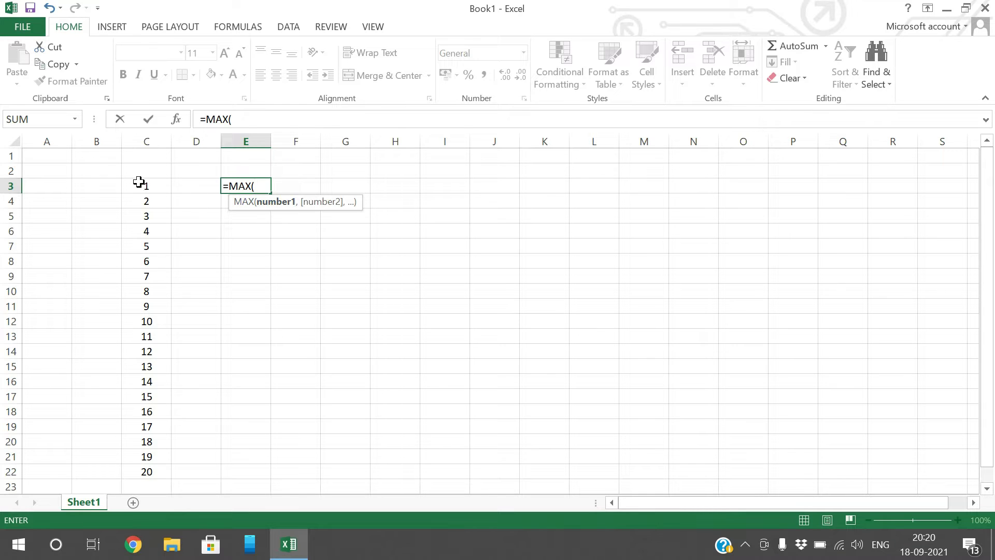
left_click_drag(139, 186, 149, 471)
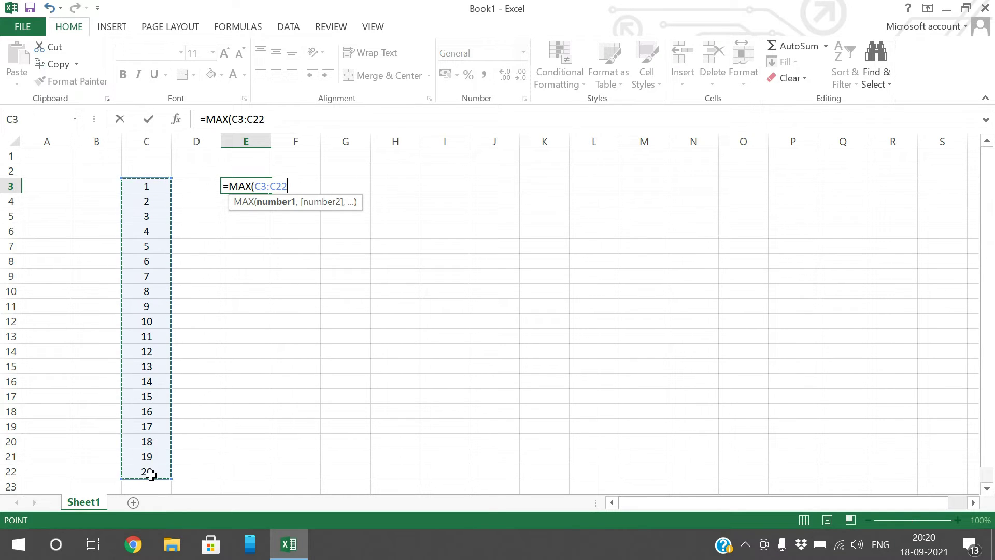
type(")")
key("Return")
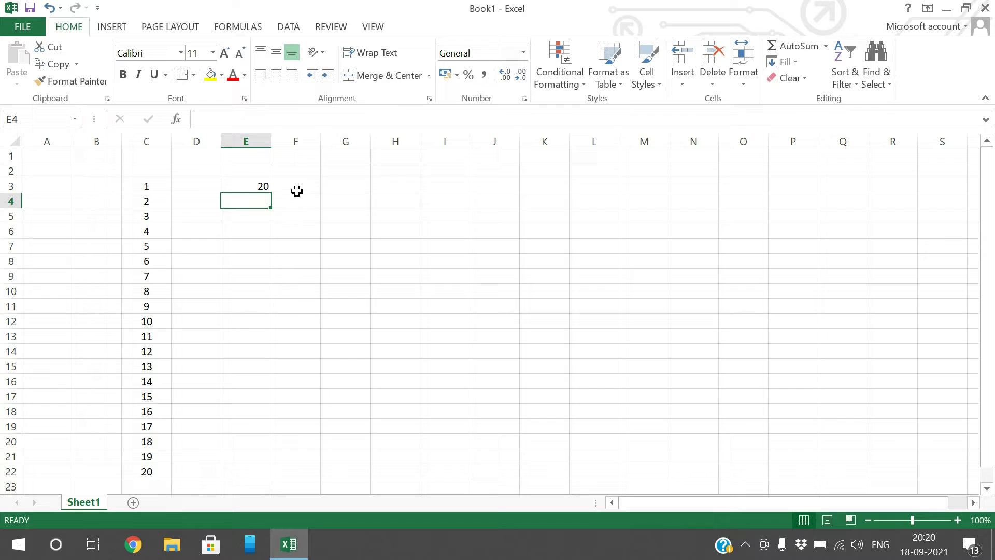
- Enter a MIN formula in cell E4 that covers the range C3:C22
type("=MIN")
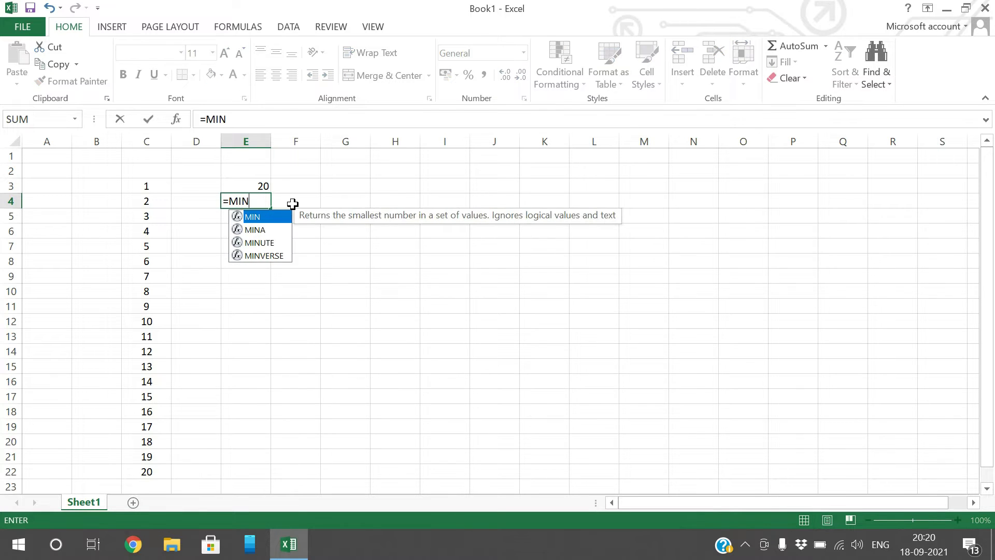
type("(")
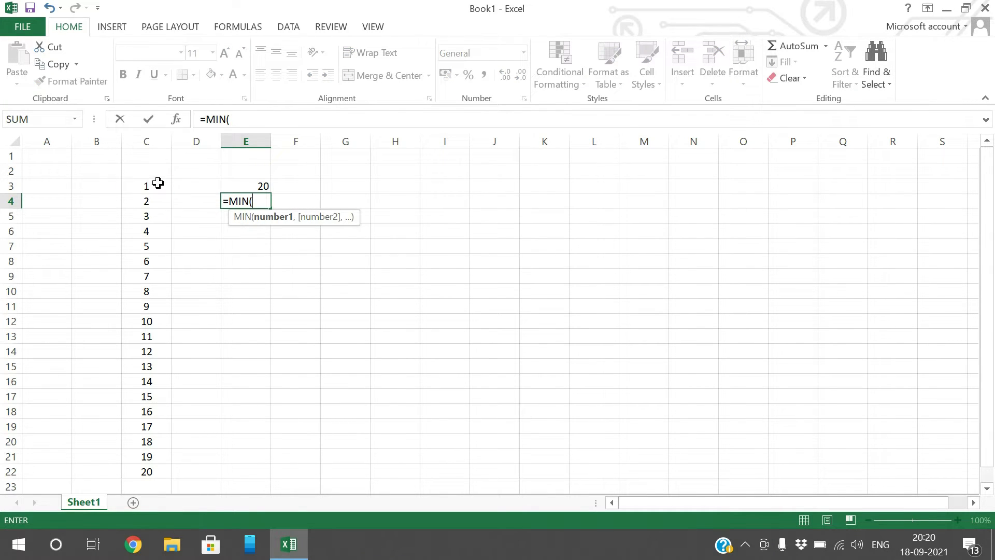
left_click_drag(157, 185, 151, 438)
scroll(269, 411, "up", 1)
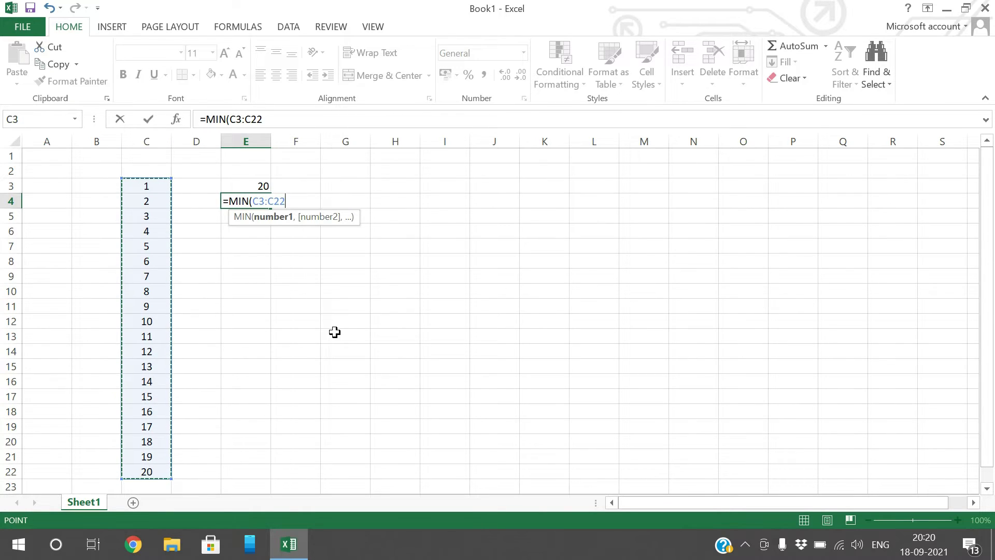
type(")")
key("Return")
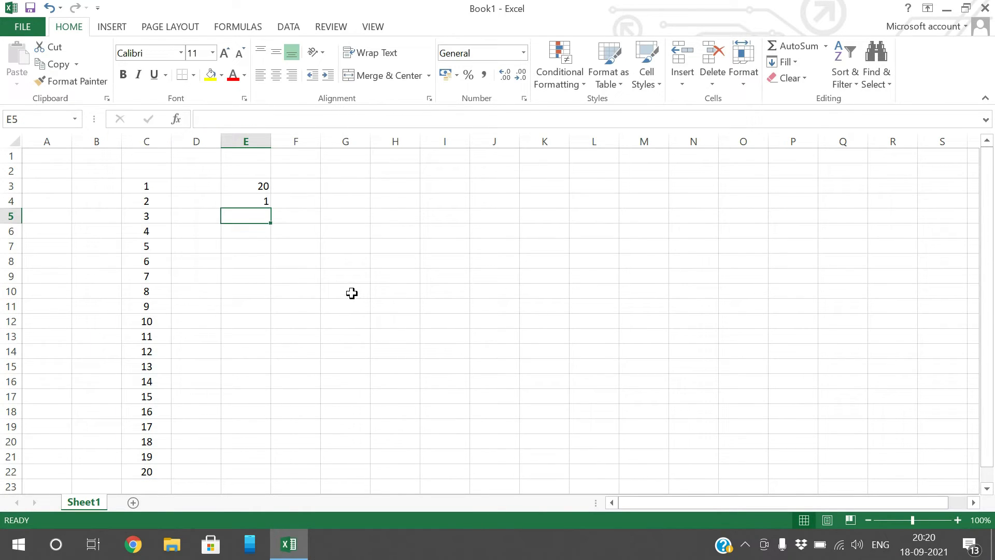
- Enter the labels SECOND LARGEST in E6 and THIRD LARGEST in E7, and fit column E to its contents
left_click(268, 233)
type("SECO")
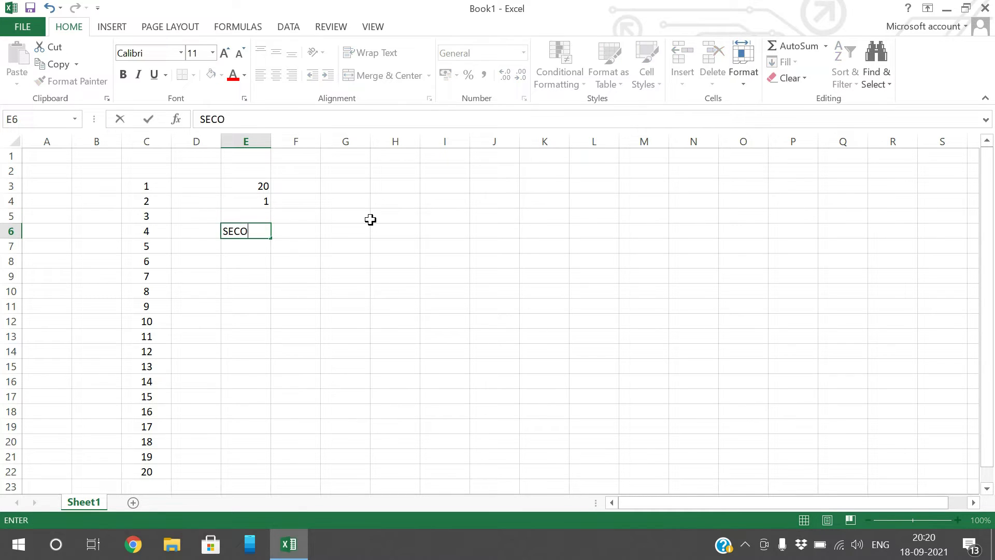
type("ND LARGEST")
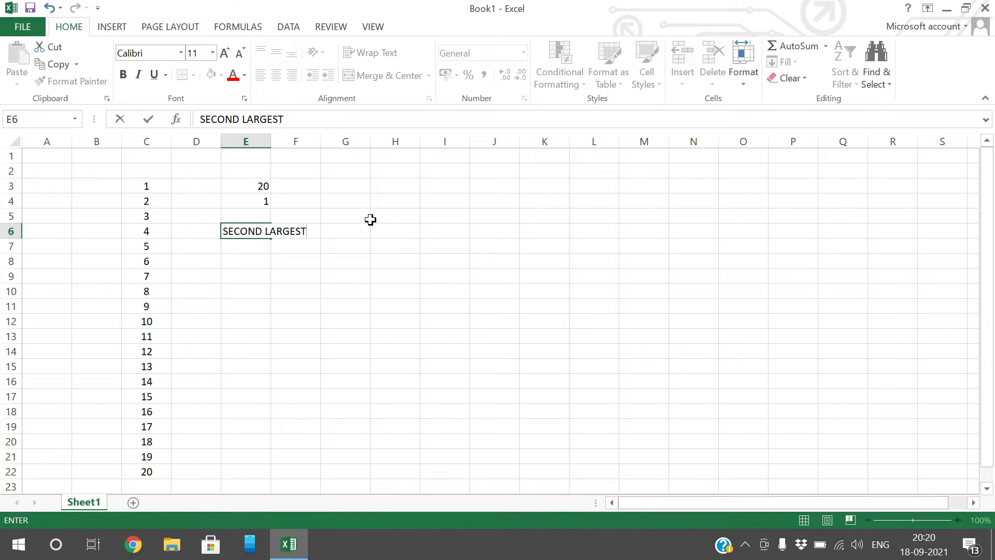
key("Return")
type("T")
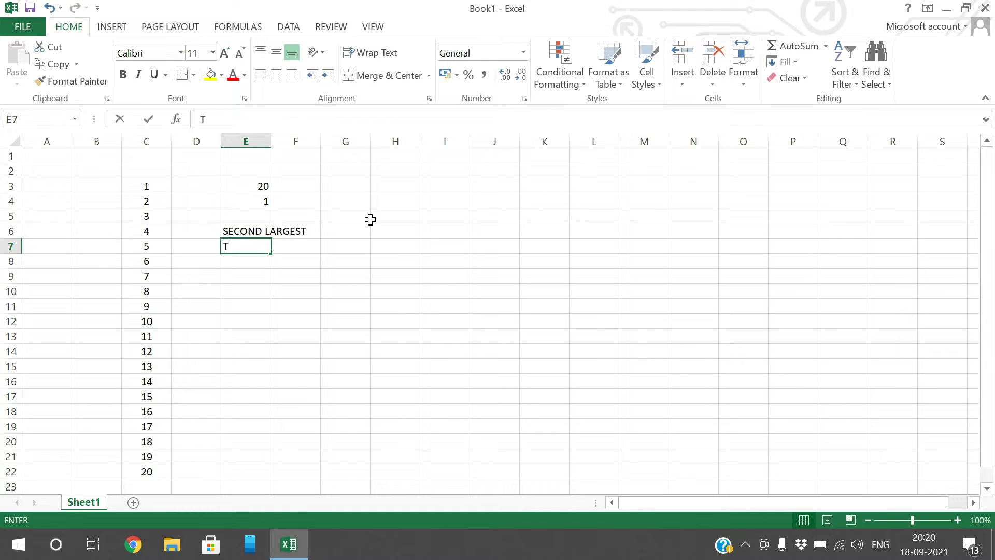
type("HIRD LA")
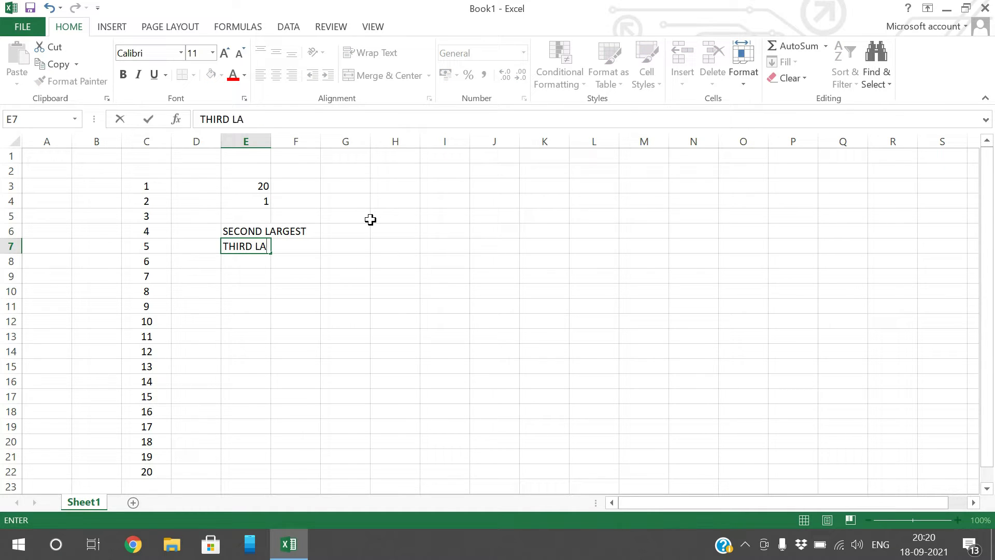
type("RGEST")
key("Return")
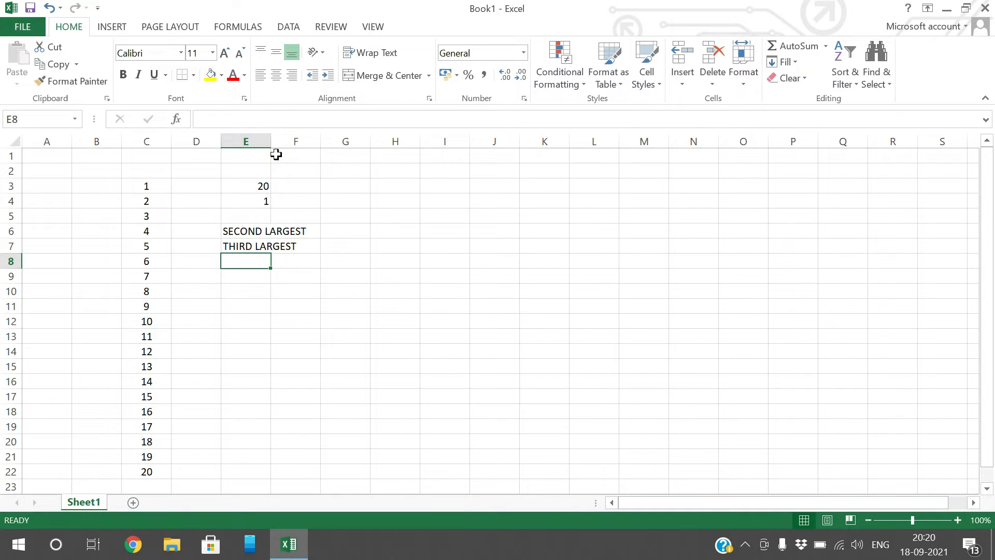
double_click(272, 139)
- Enter the label LARGEST in cell E5, directly above SECOND LARGEST
left_click(293, 231)
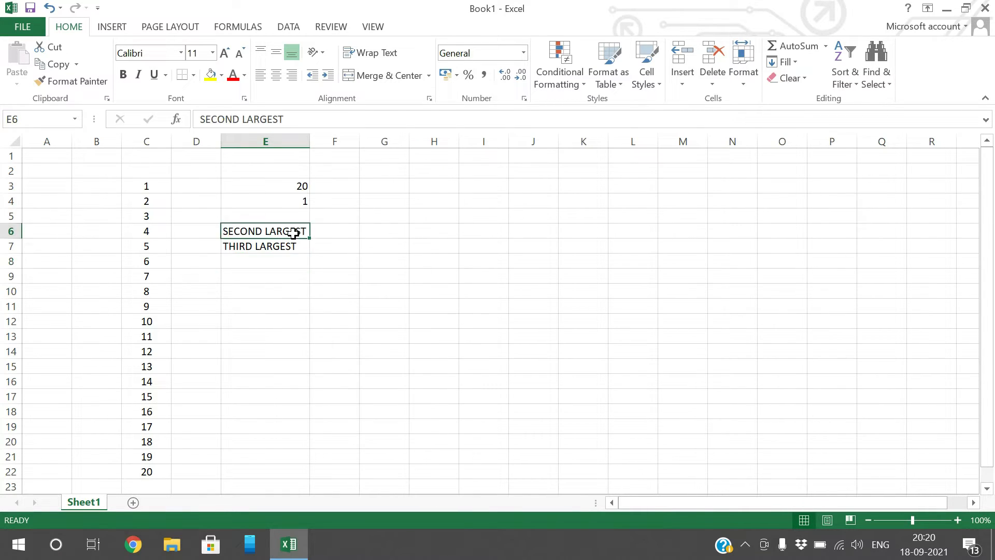
left_click(295, 217)
type("L")
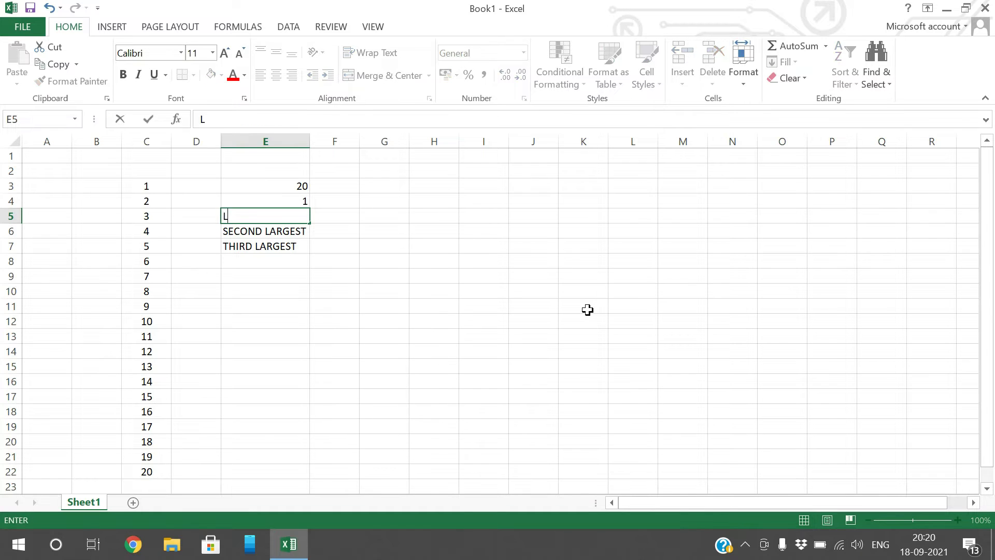
type("ARGEST")
left_click(581, 321)
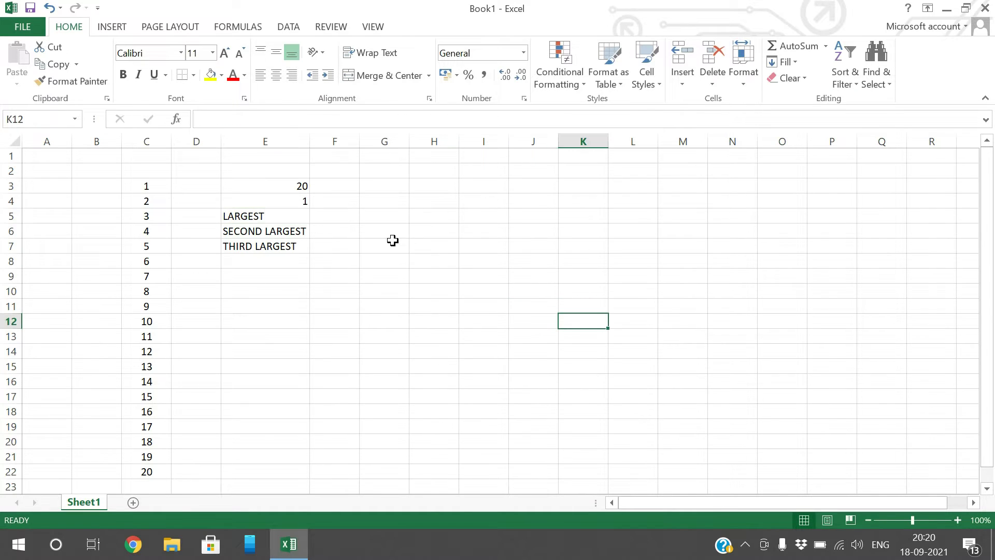
left_click_drag(299, 222, 304, 233)
left_click(303, 246)
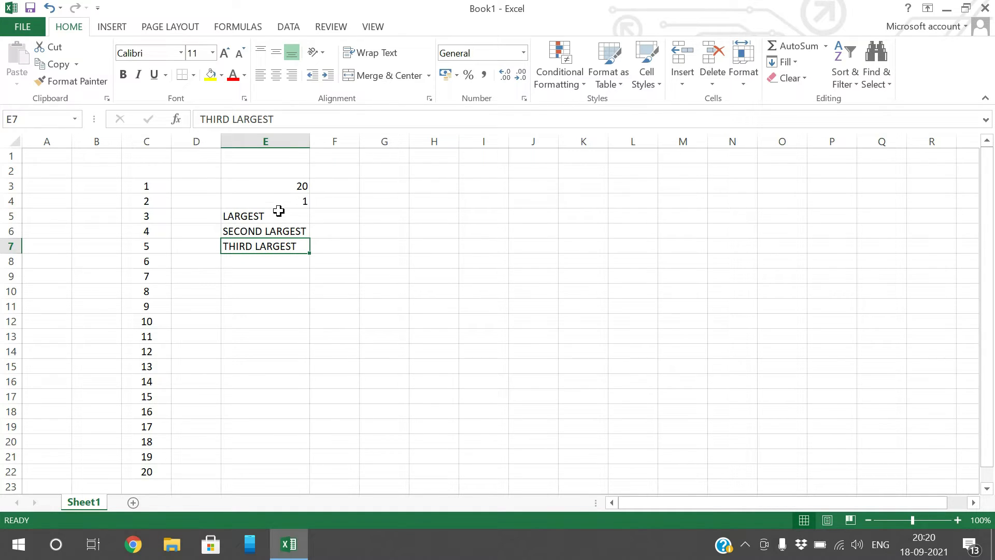
left_click(271, 231)
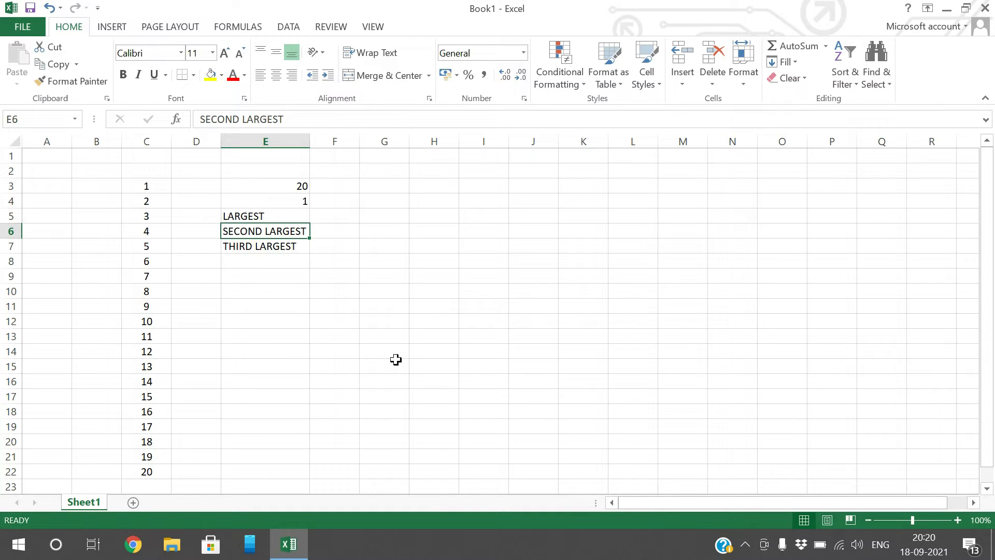
left_click(354, 213)
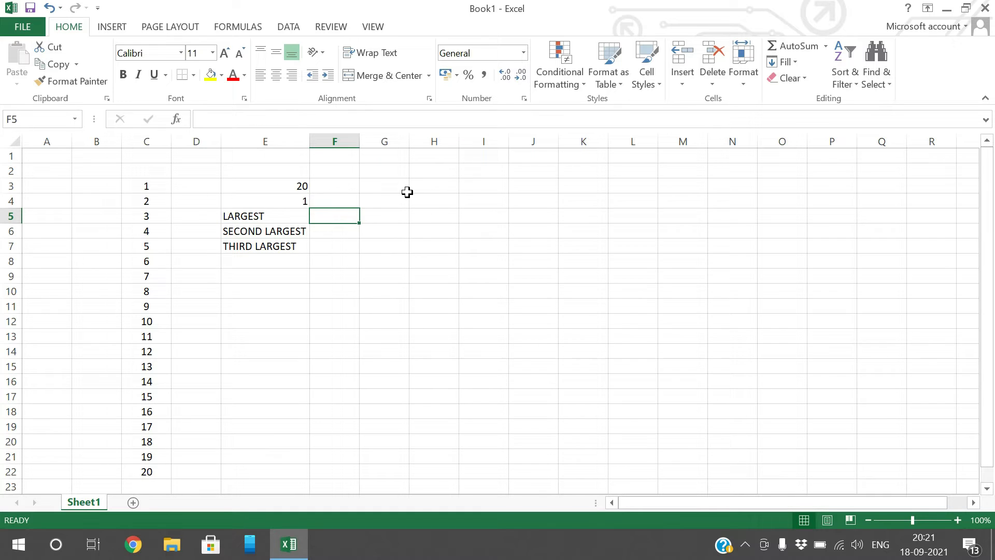
- Enter the plain text "Large( )" in cell F4 as a heading for the results column
left_click(358, 198)
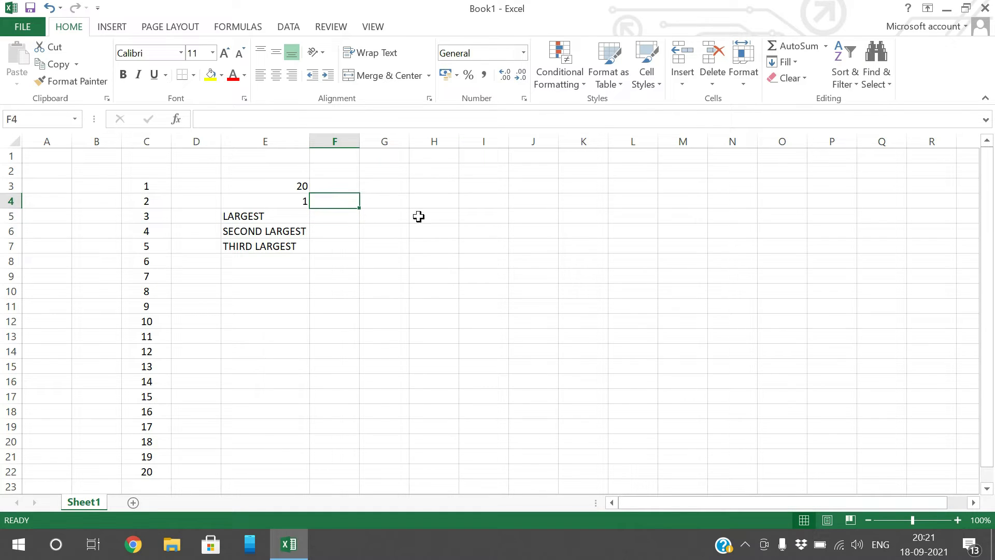
type("Large(")
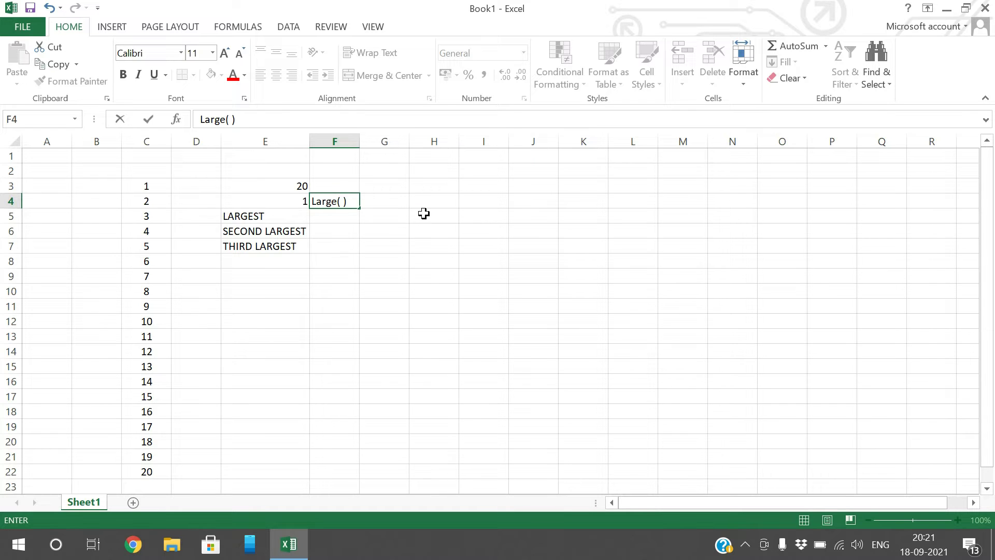
left_click(424, 213)
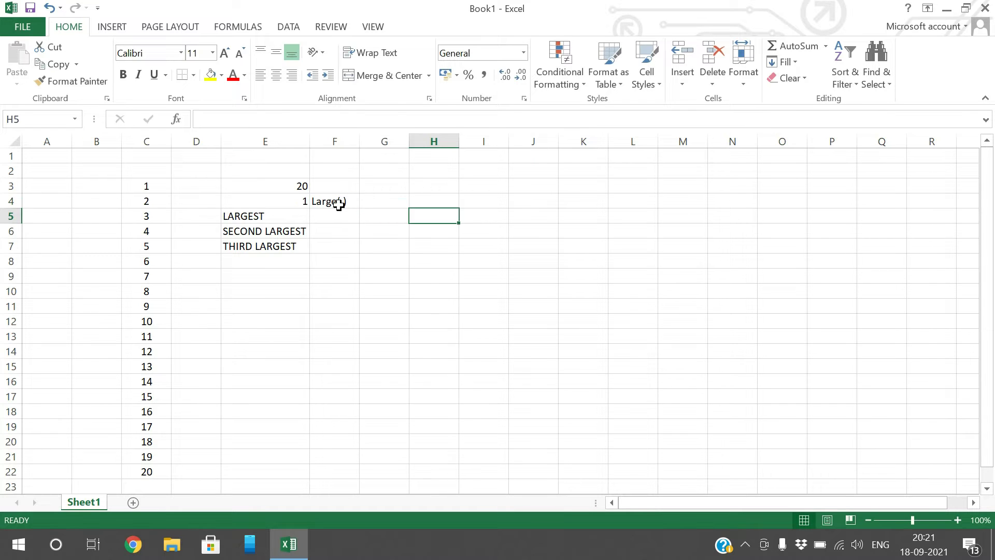
- Enlarge the "Large( )" heading in F4 to font size 20 and fit column F to it
left_click(337, 202)
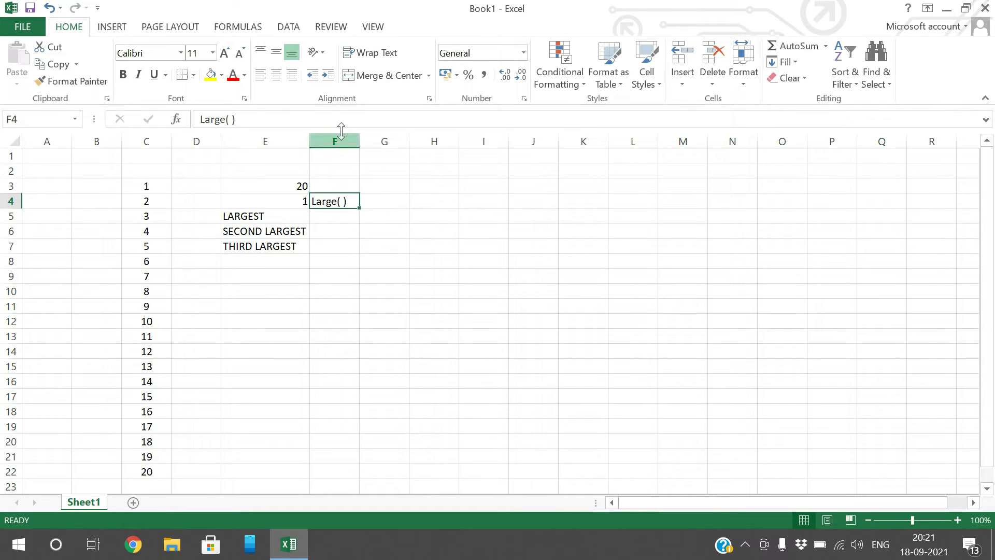
left_click(225, 55)
left_click(225, 55)
left_click(225, 55)
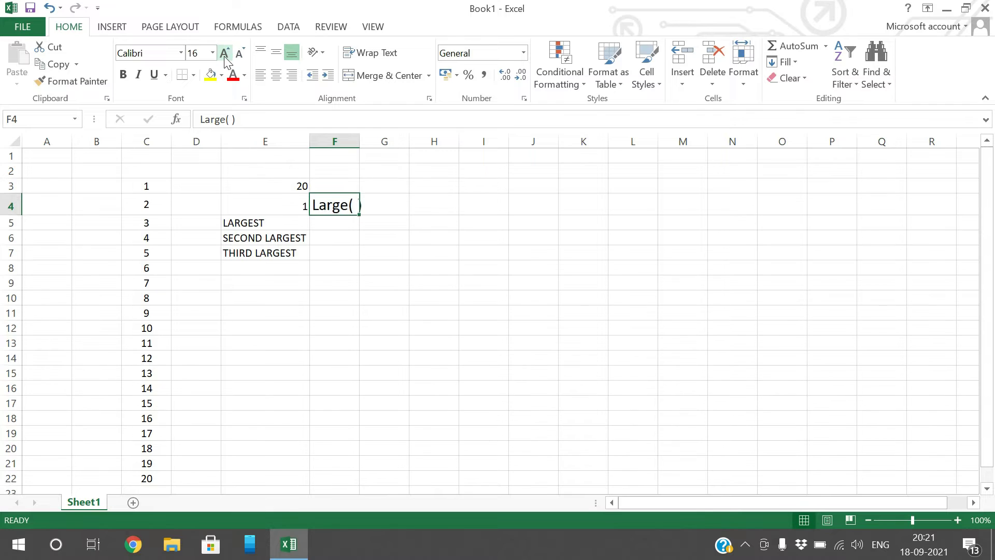
left_click(225, 55)
left_click(225, 55)
double_click(360, 141)
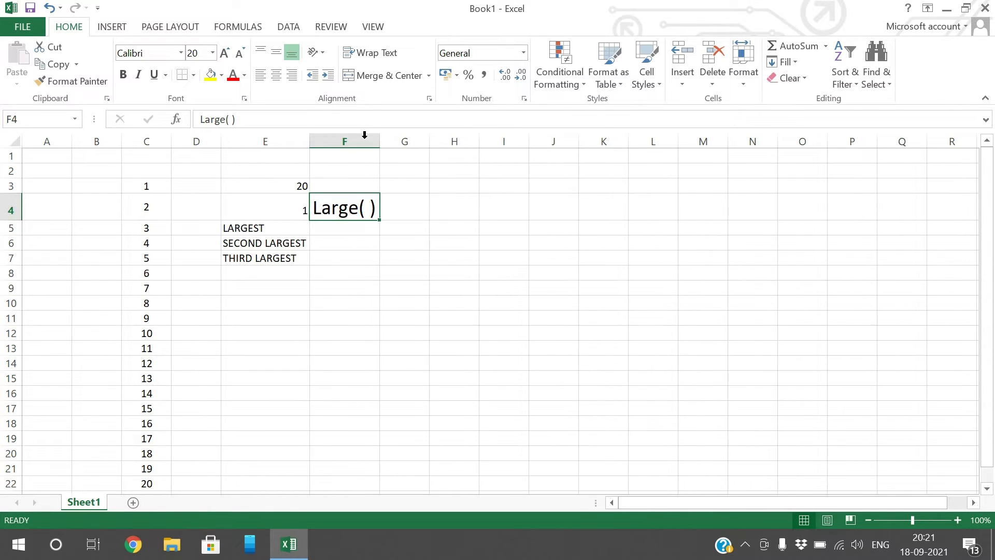
- Enter the formula =LARGE(C:C,1) in F5 beside the LARGEST label, and center the contents of F5:F7
left_click(375, 256)
left_click(357, 228)
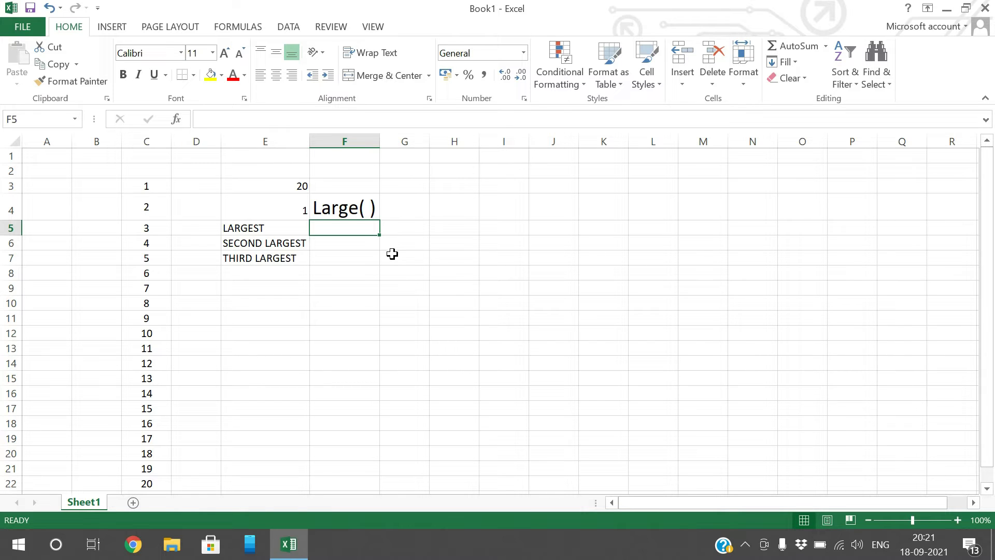
type("=pl")
key("BackSpace")
key("BackSpace")
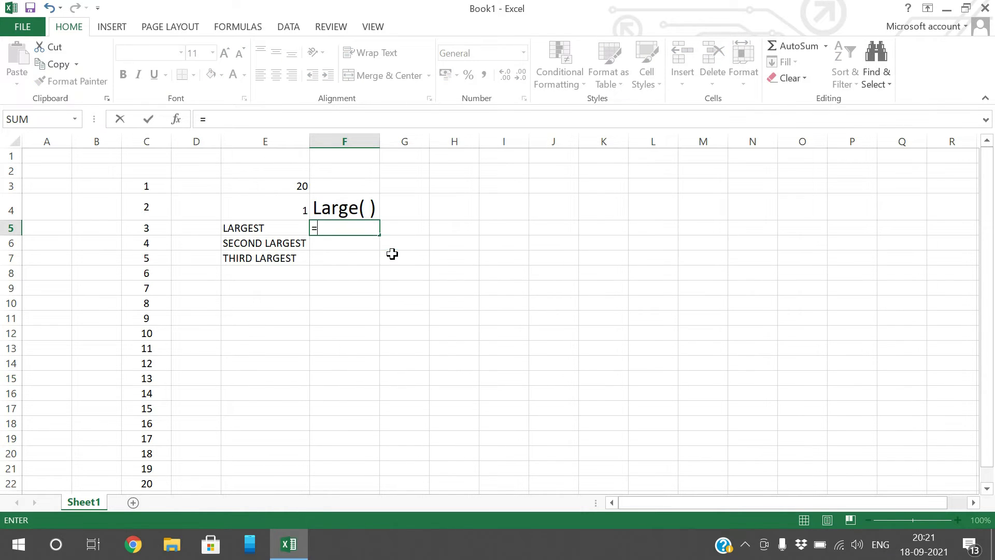
type("large()")
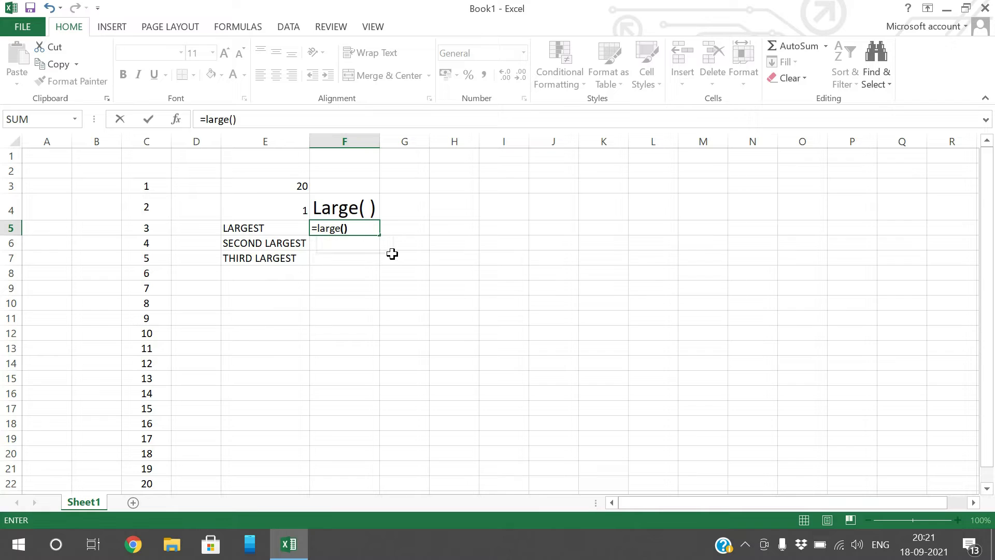
key("BackSpace")
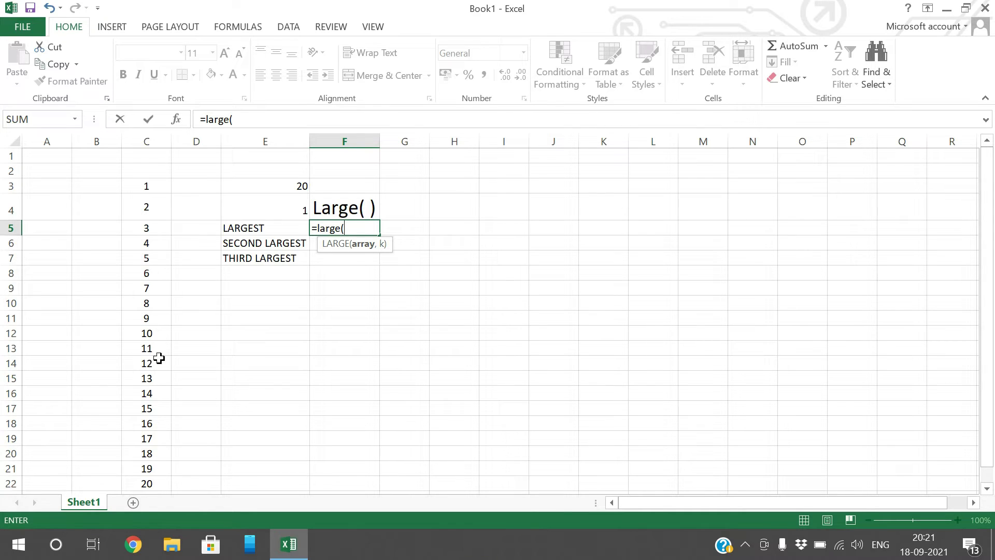
left_click(141, 138)
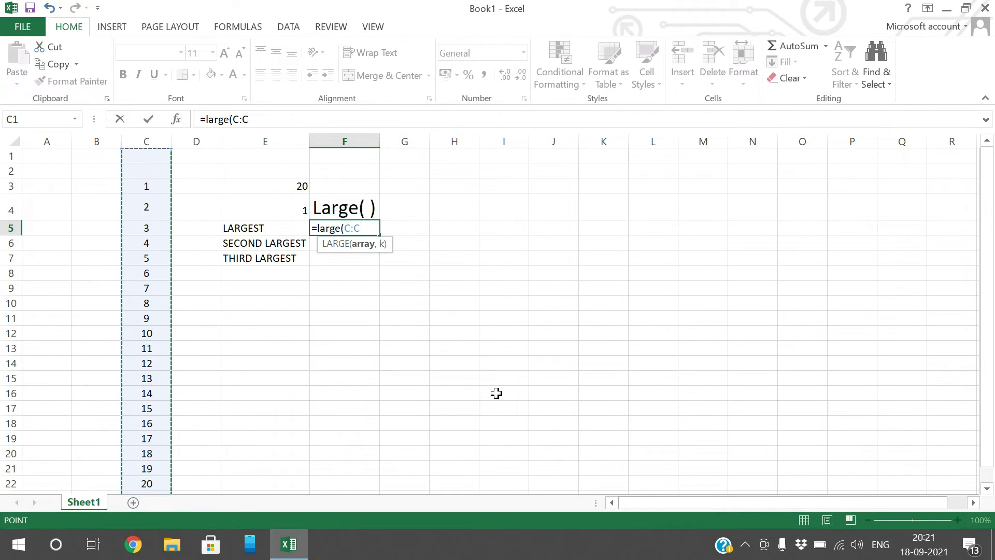
type(",1")
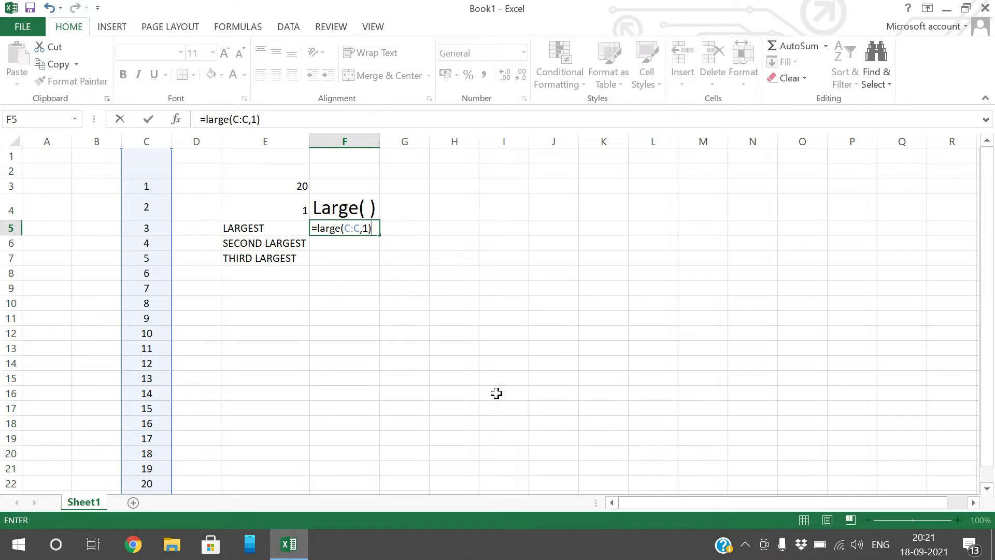
key("Return")
left_click_drag(369, 229, 367, 258)
left_click(277, 76)
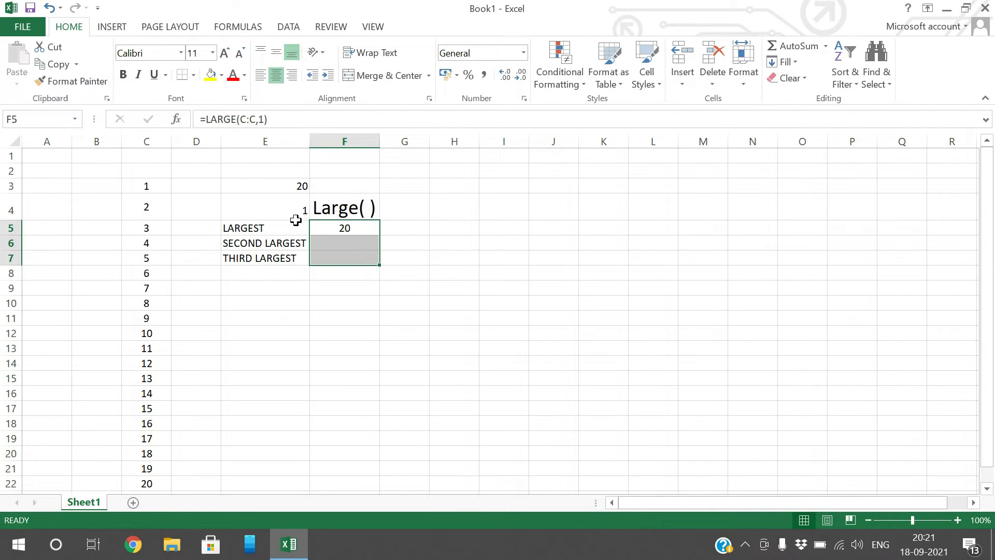
- Enter the formula =LARGE(C:C,2) in F6 beside the SECOND LARGEST label
left_click(345, 242)
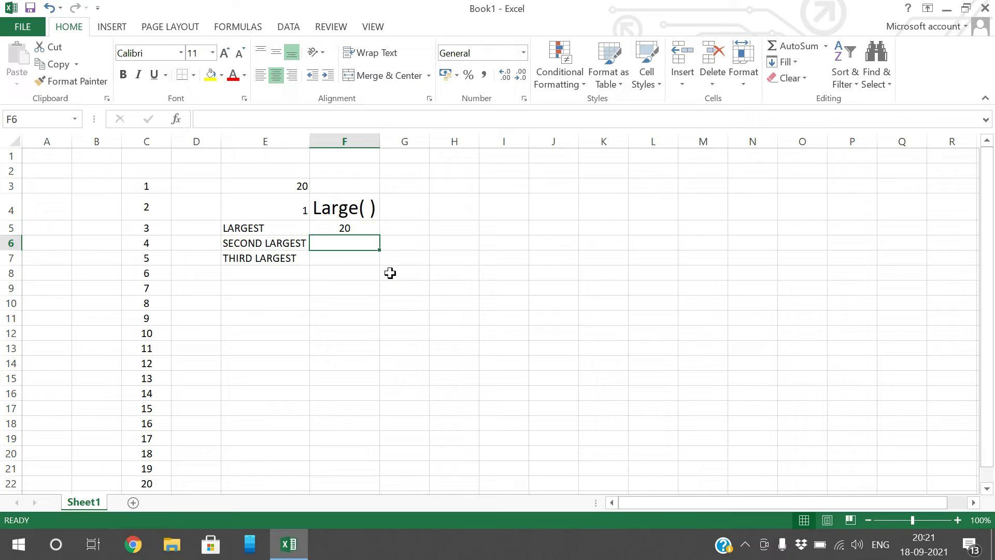
type("=large(")
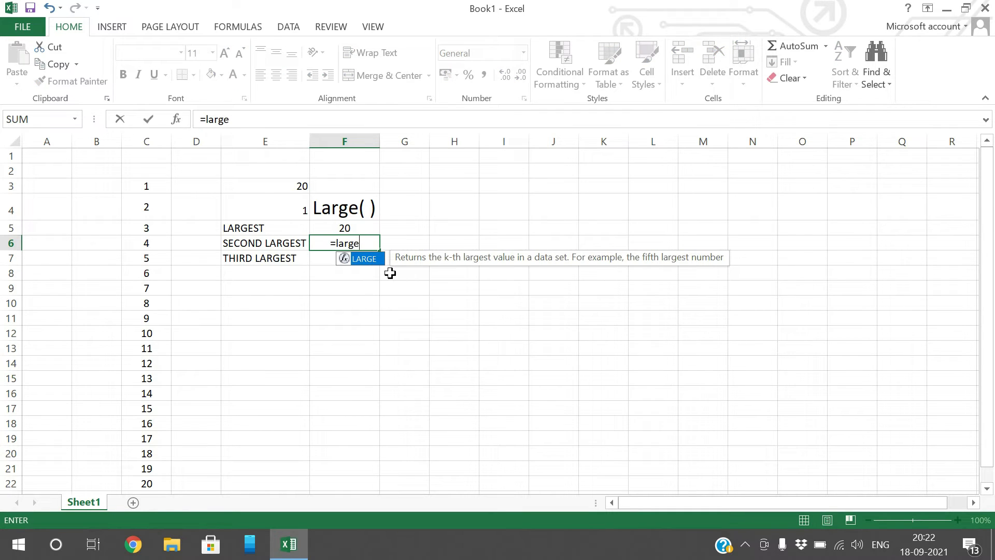
left_click(150, 142)
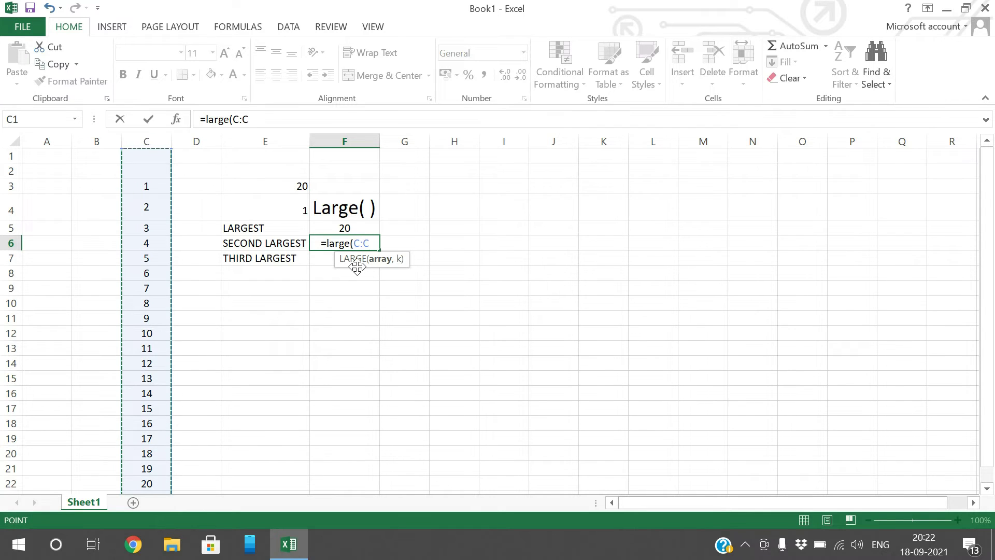
type(",2)")
key("Return")
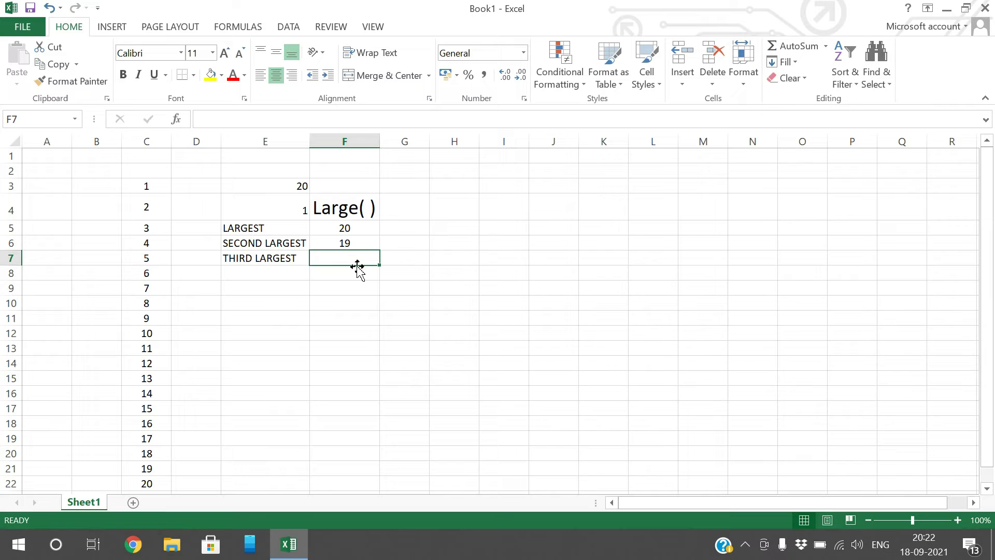
- Enter the formula =LARGE(C:C,3) in F7 beside the THIRD LARGEST label
type("=la")
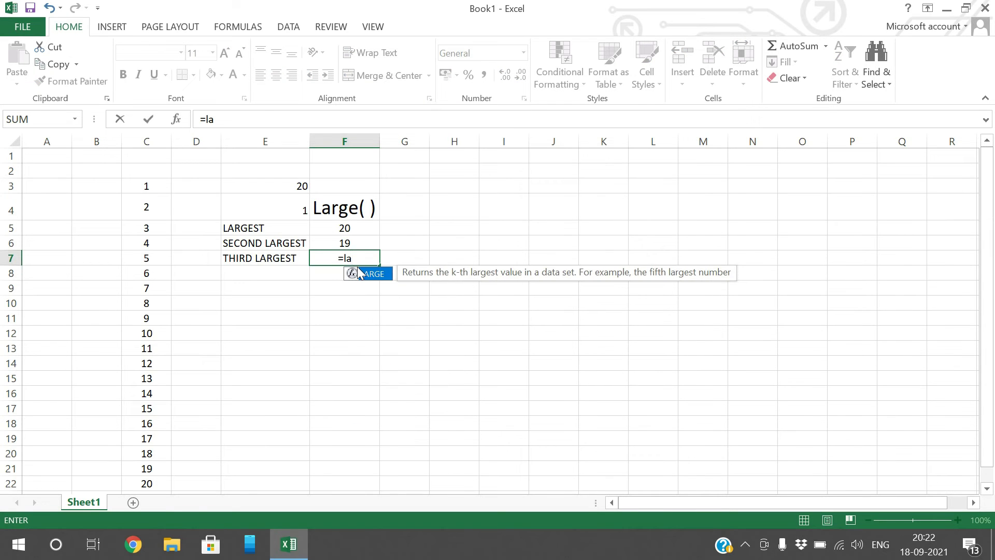
type("rge(")
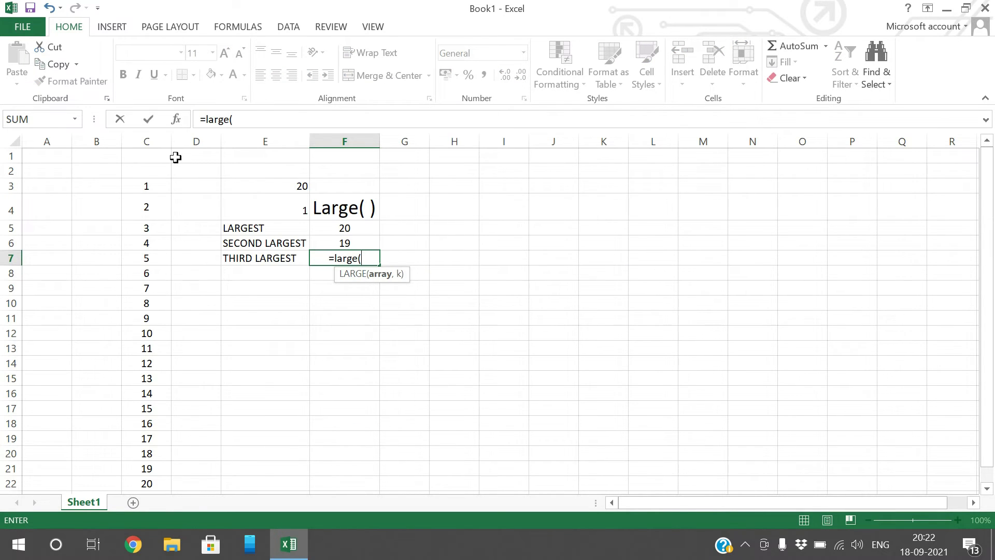
left_click(146, 141)
type(",")
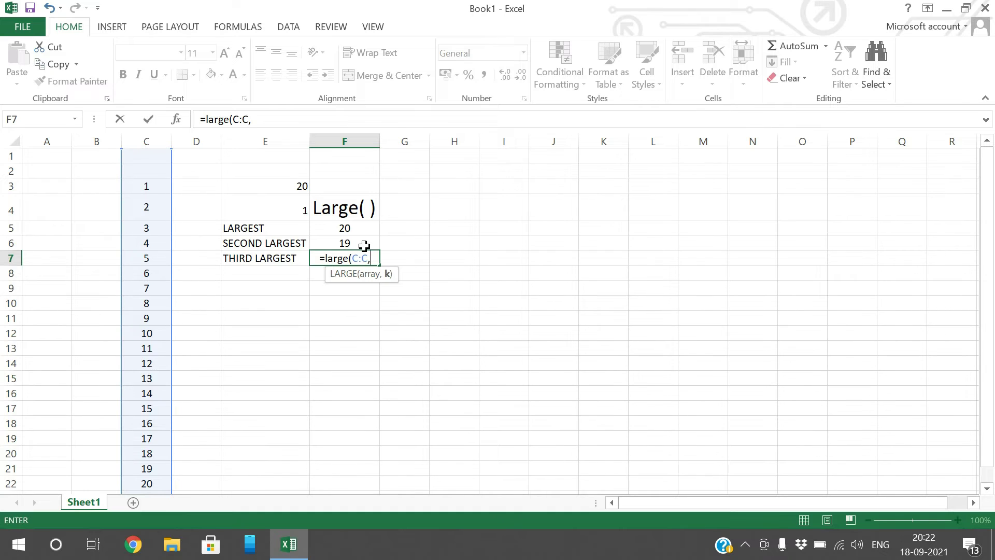
type("3)")
key("Return")
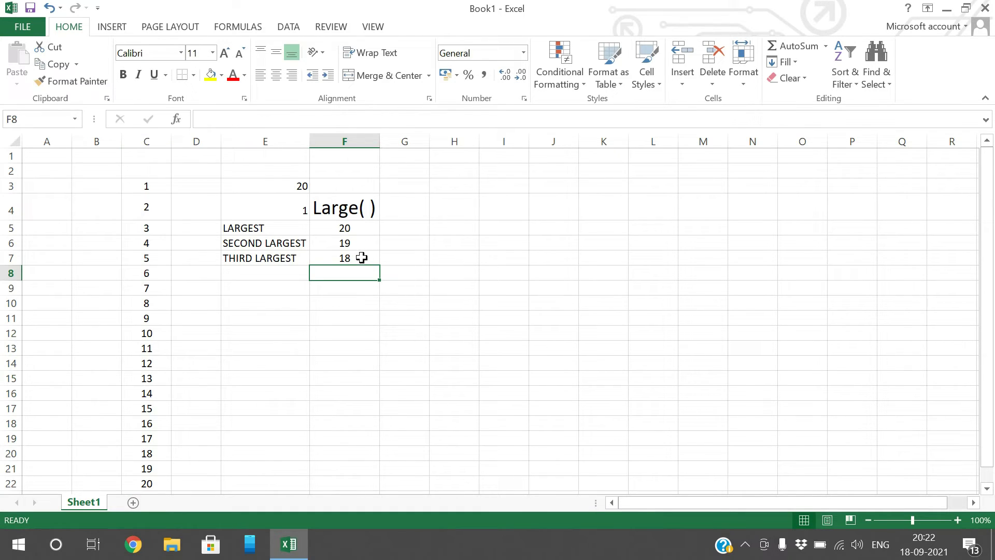
- Enter the formula =LARGE(C:C,10) in F8 to get the tenth largest number of column C
type("=large(")
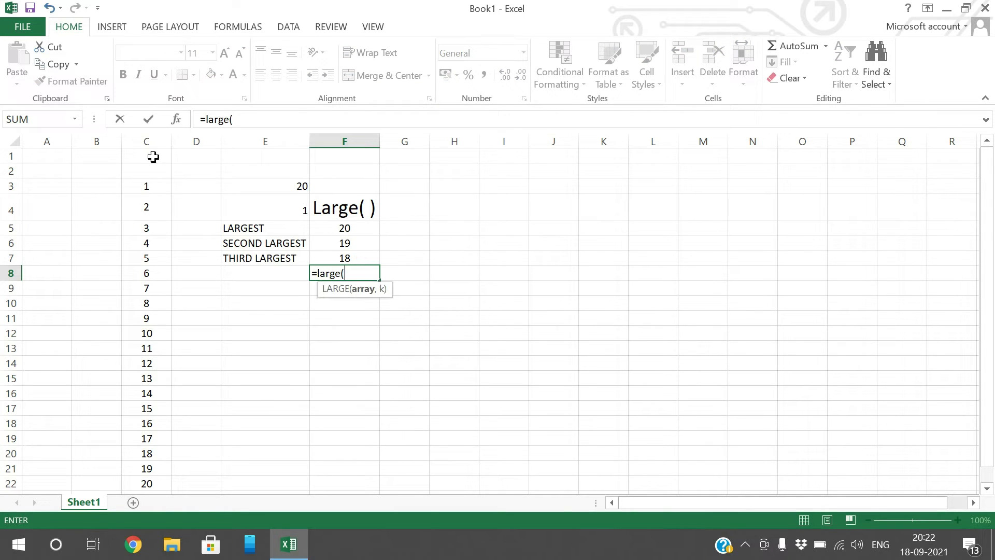
left_click(149, 140)
type(",10")
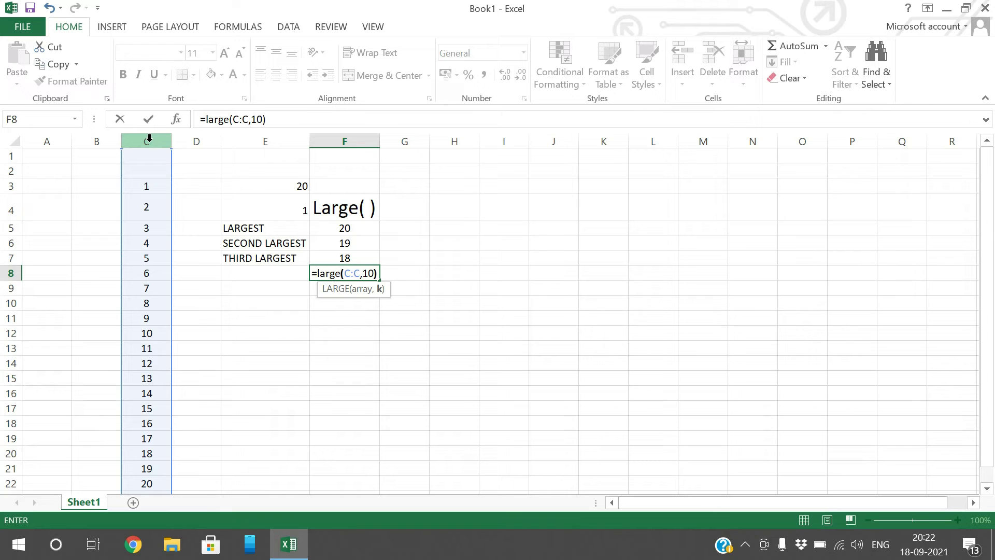
key("Return")
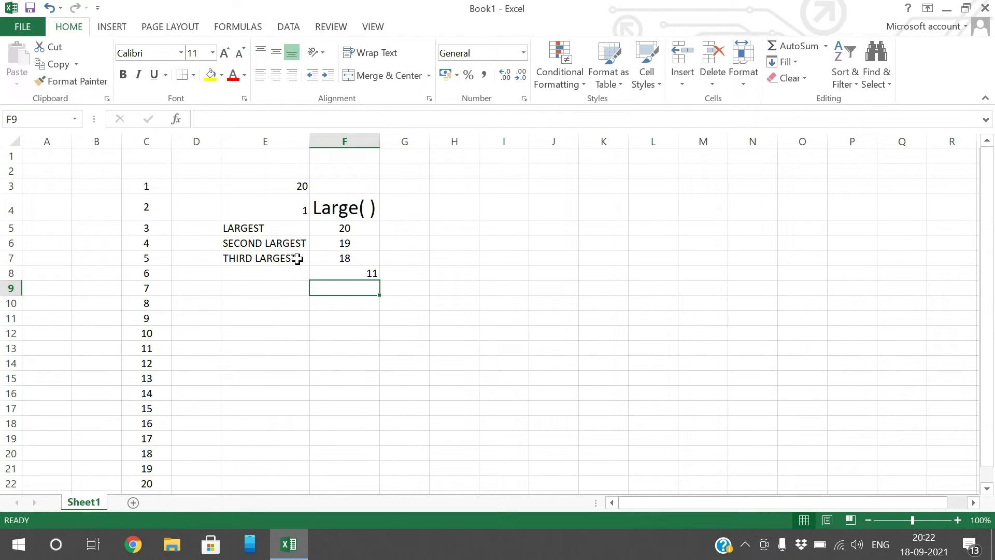
left_click(332, 260)
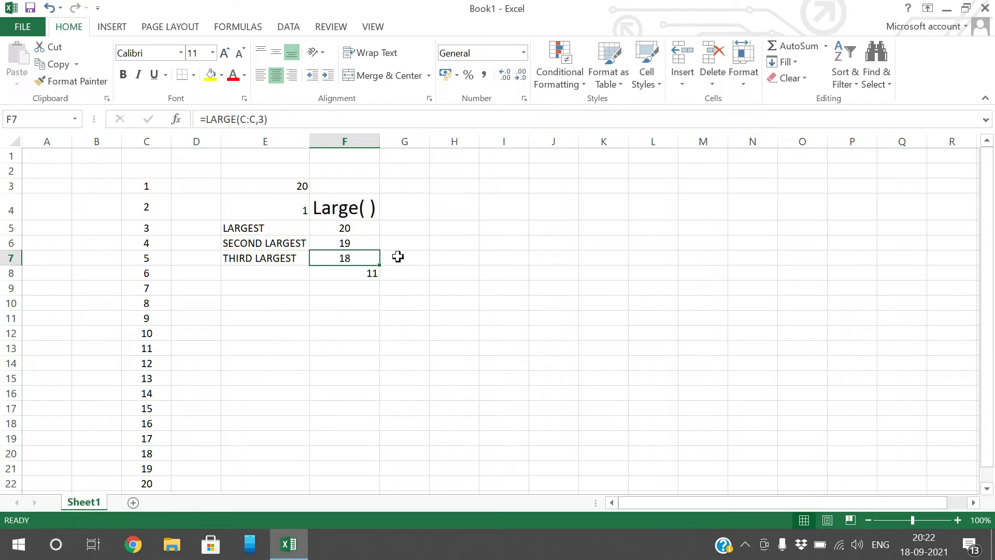
left_click(269, 119)
double_click(262, 118)
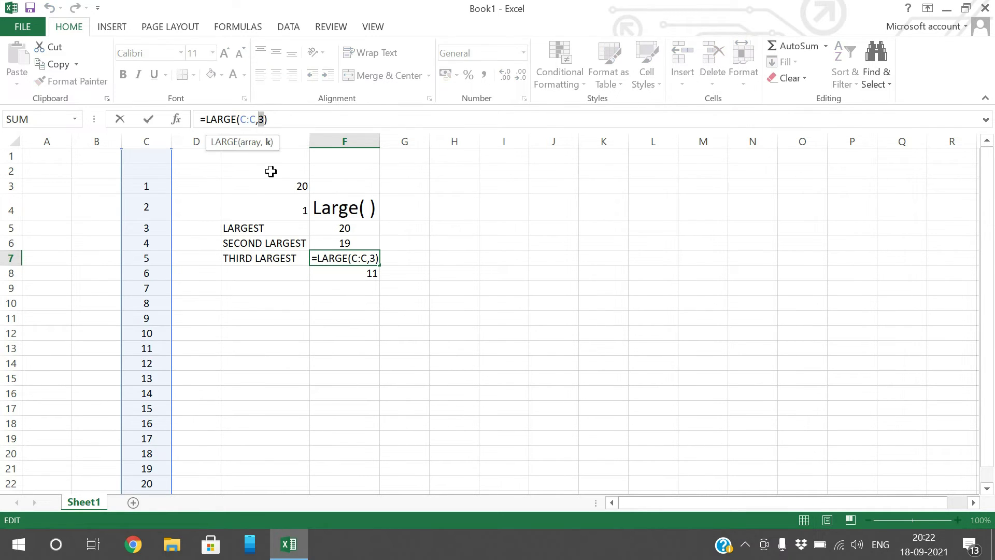
key("Left")
left_click(274, 204)
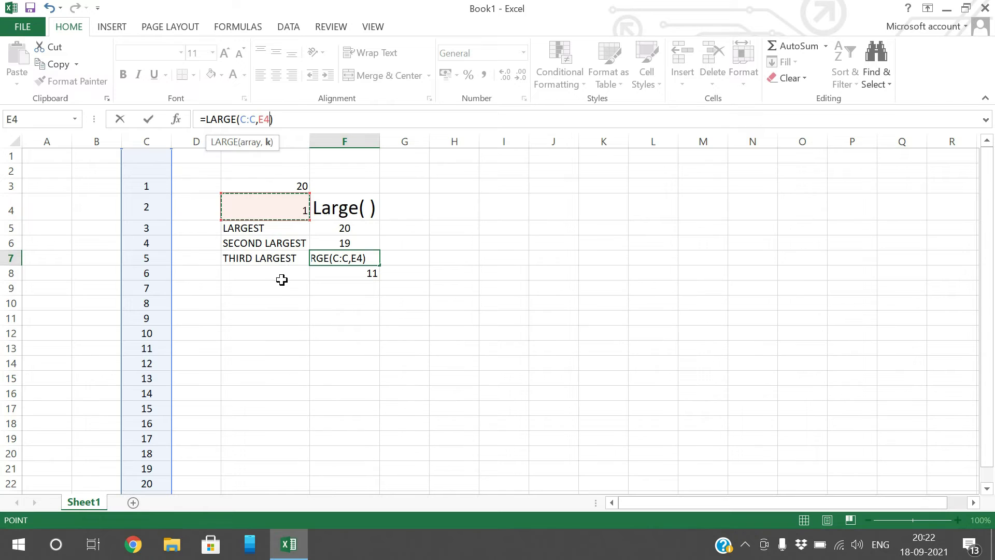
key("Escape")
left_click(280, 302)
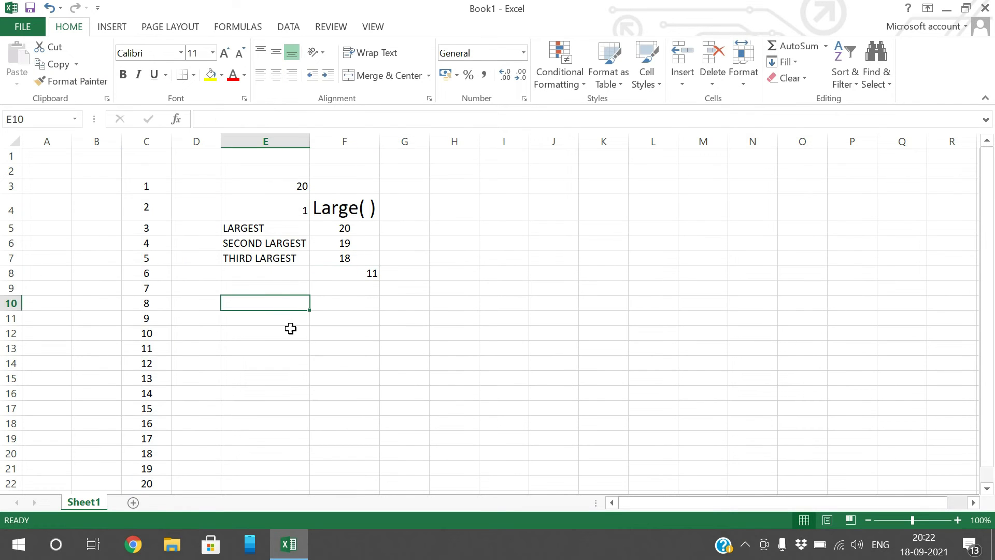
- Enter the plain text "SMALL( )" in cell F10 as the heading for a second results block
left_click(341, 300)
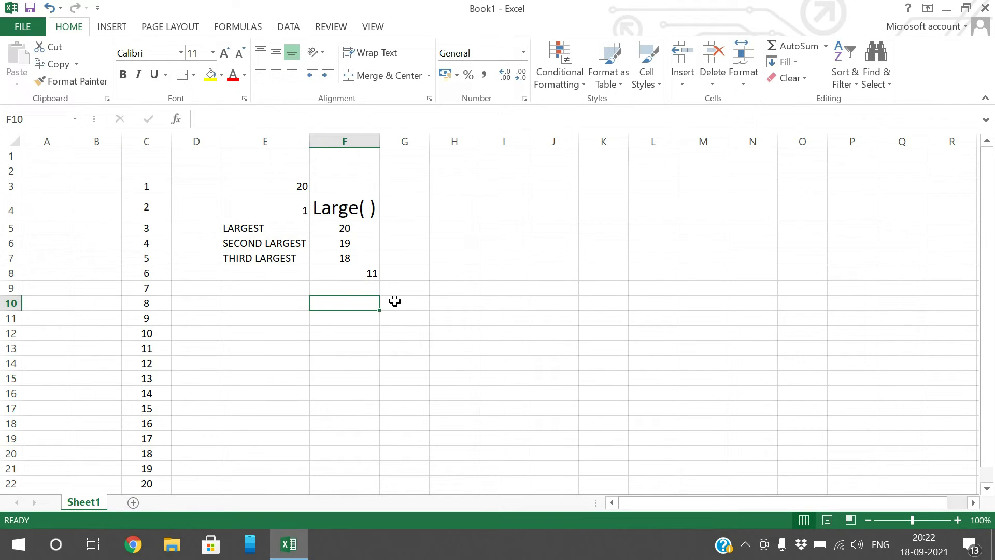
type("SMALL(")
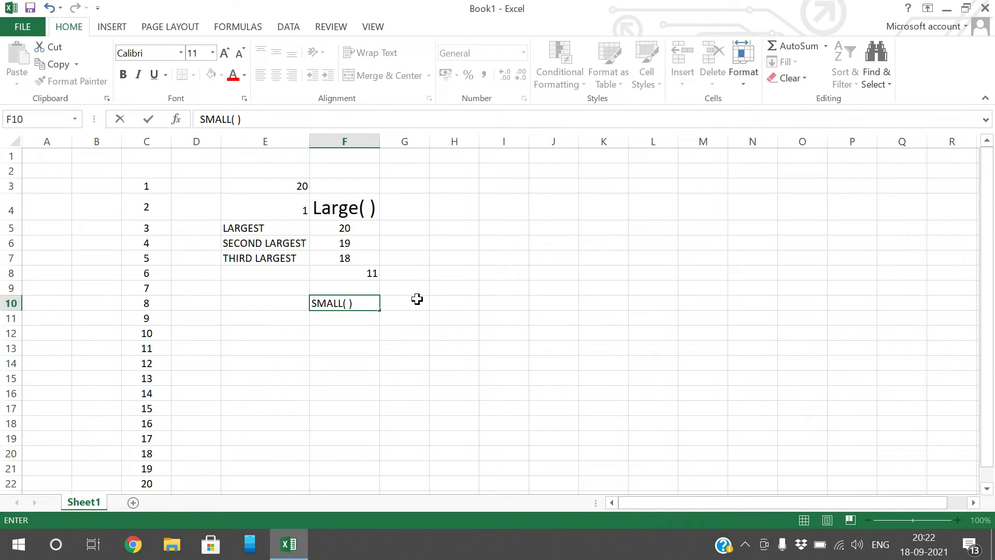
left_click(417, 299)
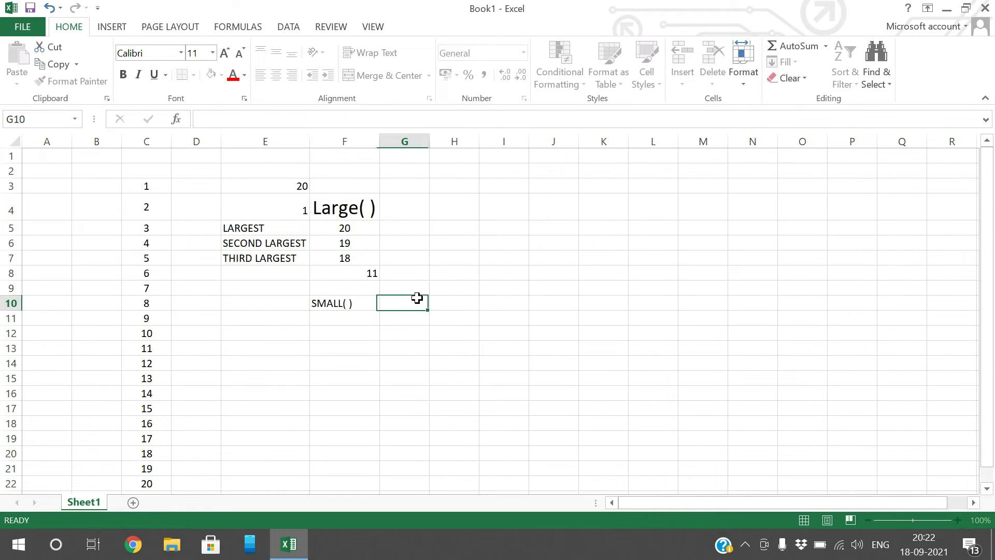
- Replace the heading in F4 with "LARGE( )" in capitals and fit column F to it
left_click(348, 206)
type("LARGE( )")
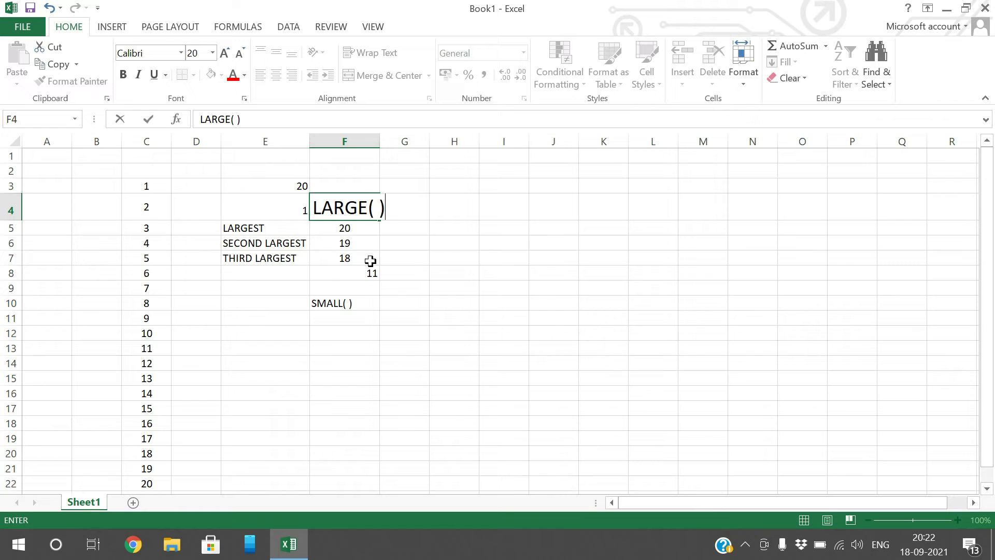
left_click(404, 407)
left_click(345, 273)
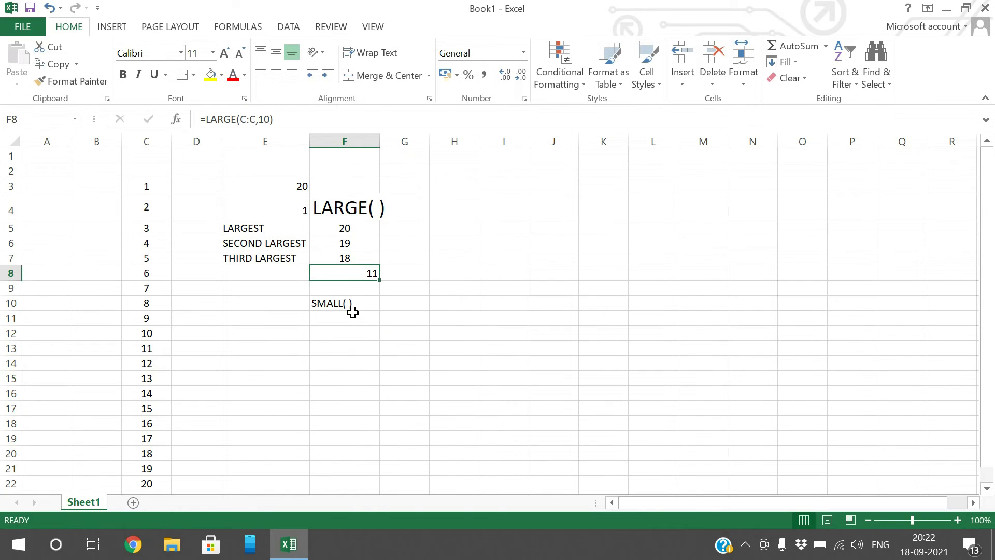
left_click_drag(350, 309, 351, 319)
left_click(362, 206)
double_click(379, 141)
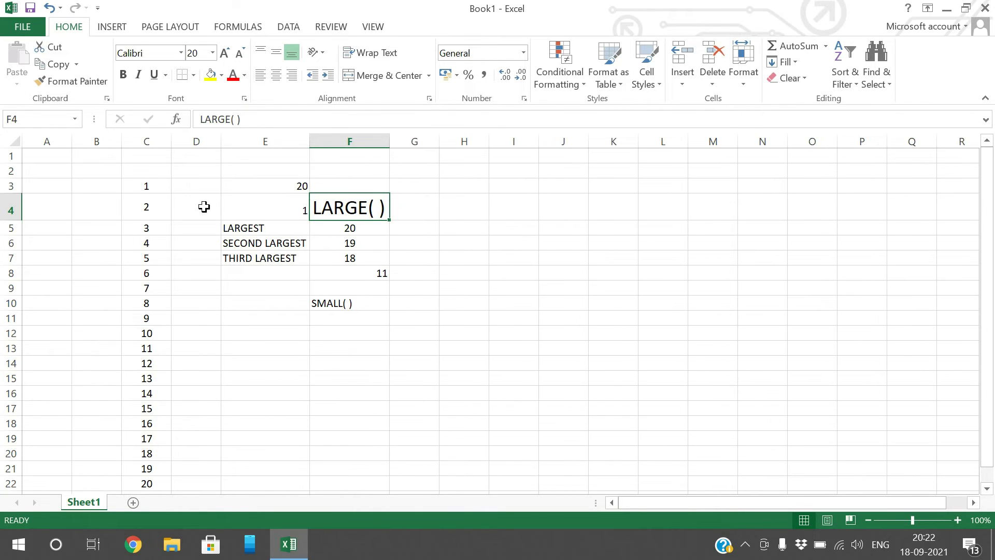
- Copy the formatting of the "LARGE( )" heading in F4 onto the "SMALL( )" heading in F10 with Format Painter
left_click(71, 81)
left_click(328, 303)
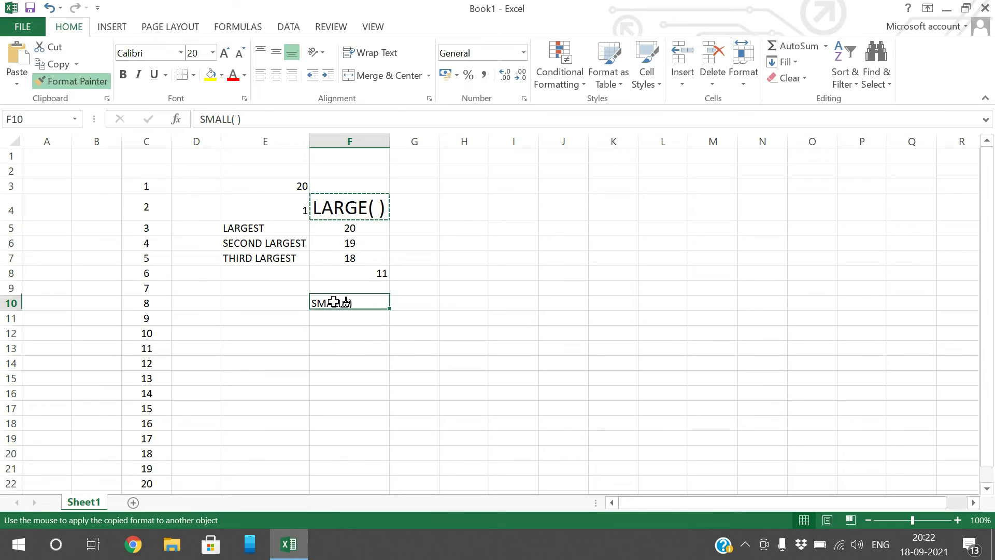
left_click(341, 372)
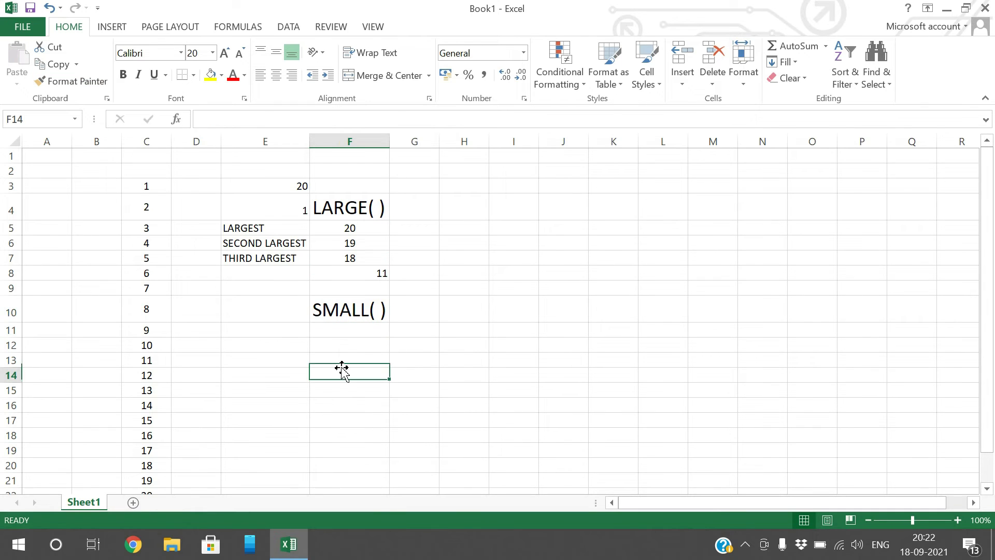
- Enter the labels SMALLEST, SECOND SMALLEST and THIRD SMALLEST in cells E11, E12 and E13
left_click(281, 332)
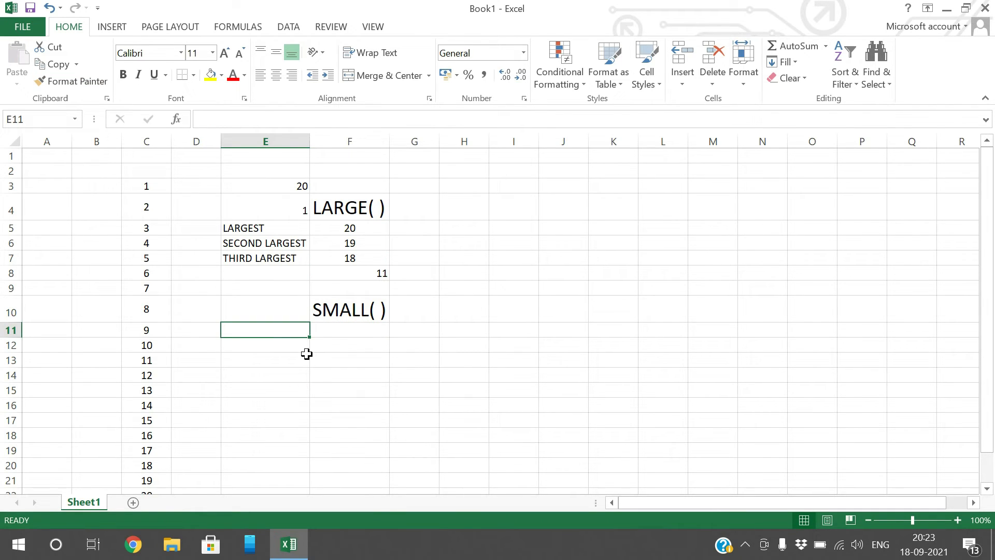
type("SAMALL")
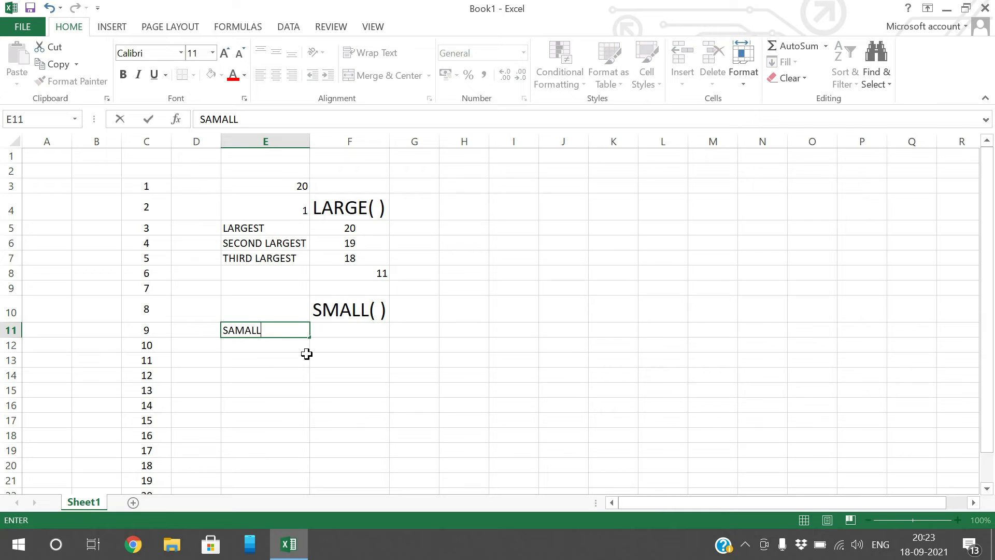
key("BackSpace")
key("BackSpace")
type("MA")
key("Return")
type("SECO")
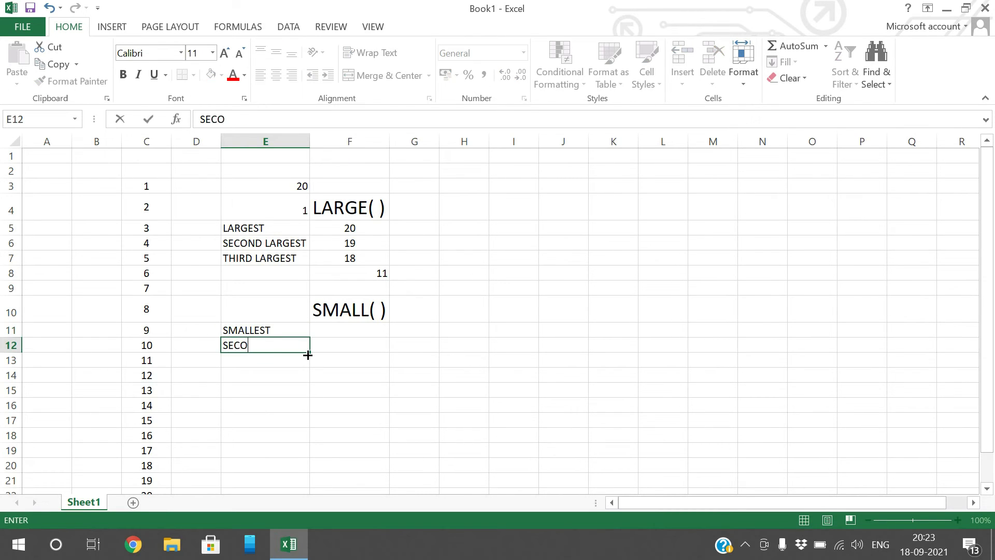
type("ND SMALLEST")
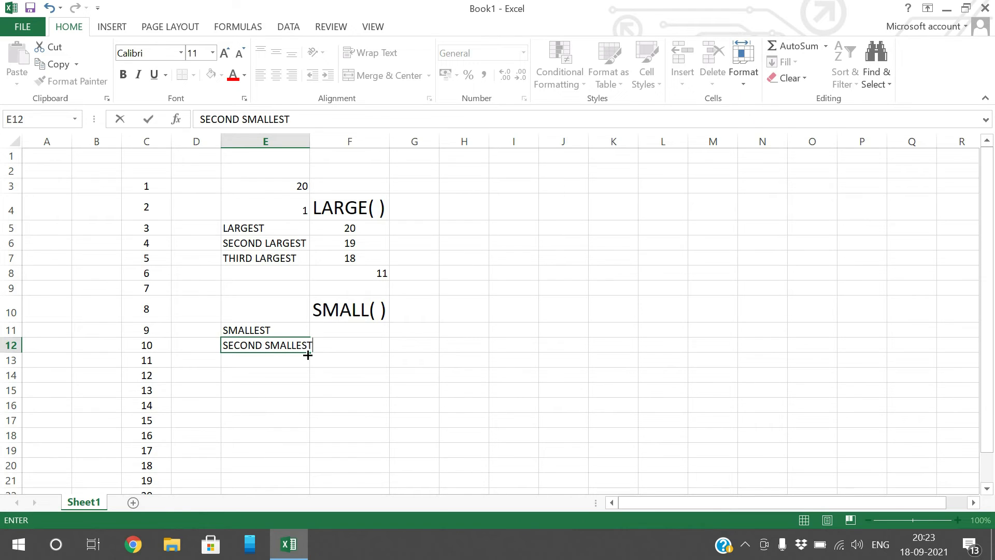
key("Return")
type("THIRD ")
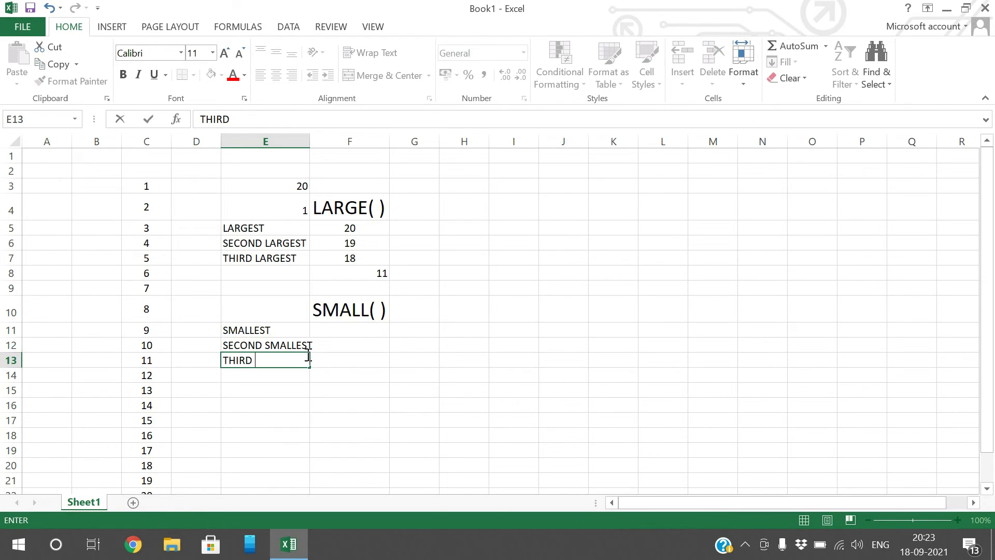
type("SMALLEST")
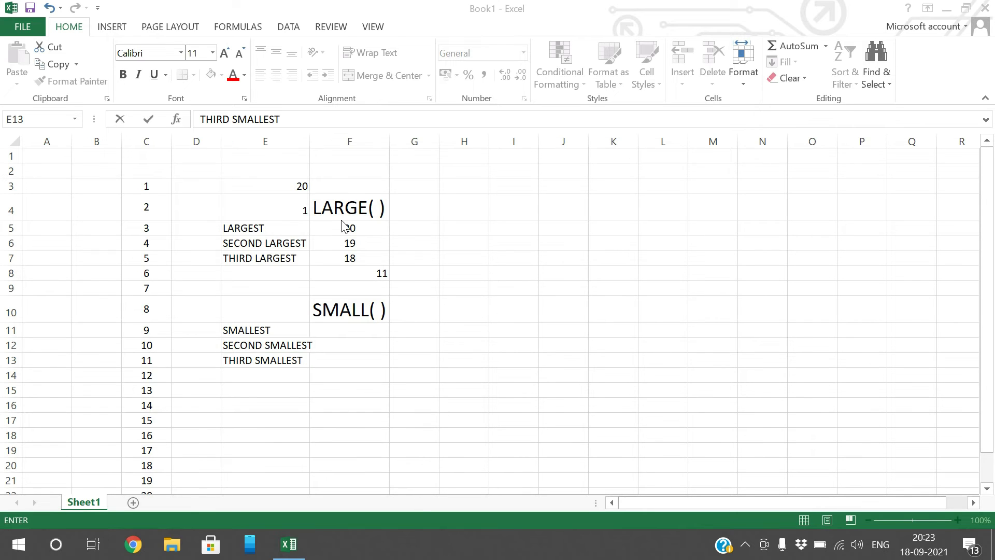
- Fit the width of column E to its longest label
left_click(309, 130)
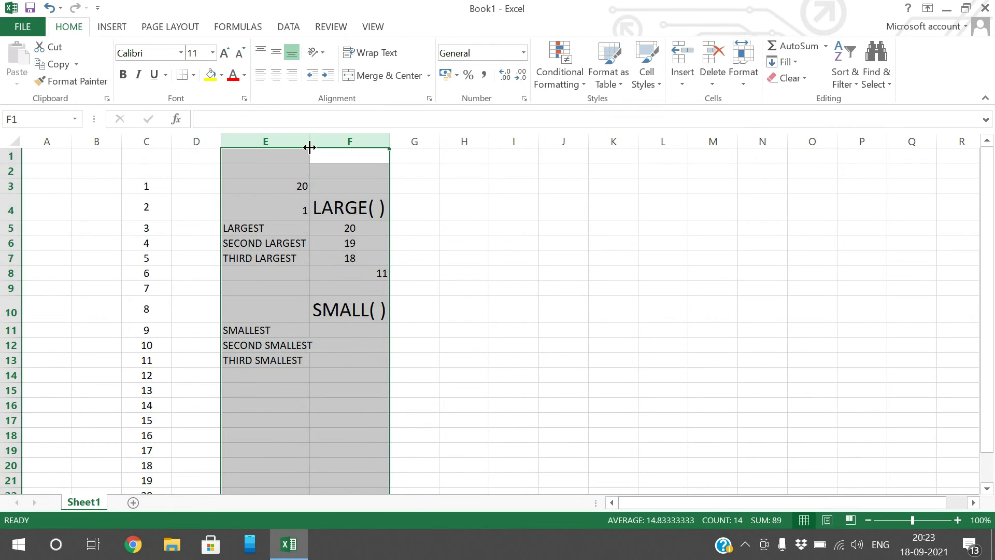
left_click(308, 149)
double_click(309, 136)
- Enter the formula =SMALL(C:C,1) in F11 beside the SMALLEST label
left_click(336, 329)
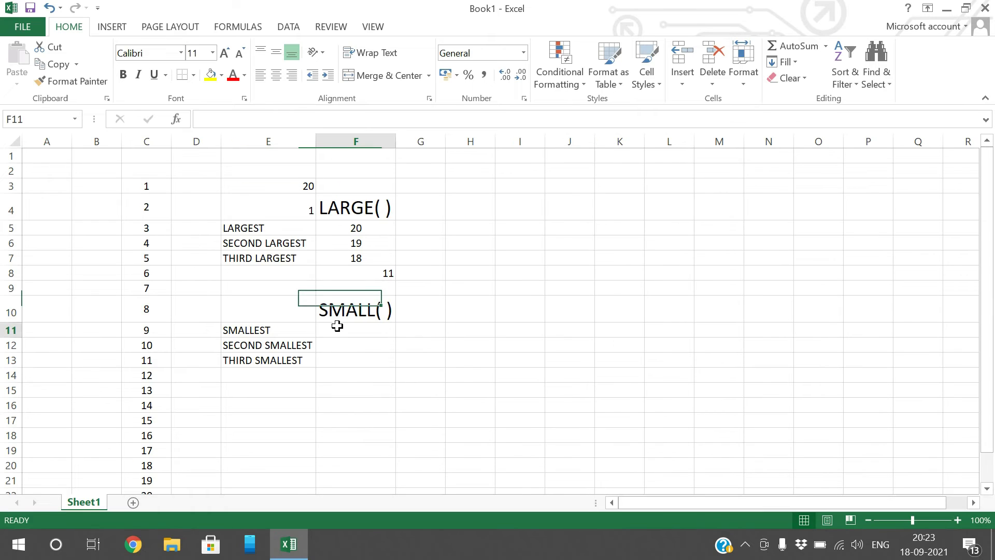
type("s")
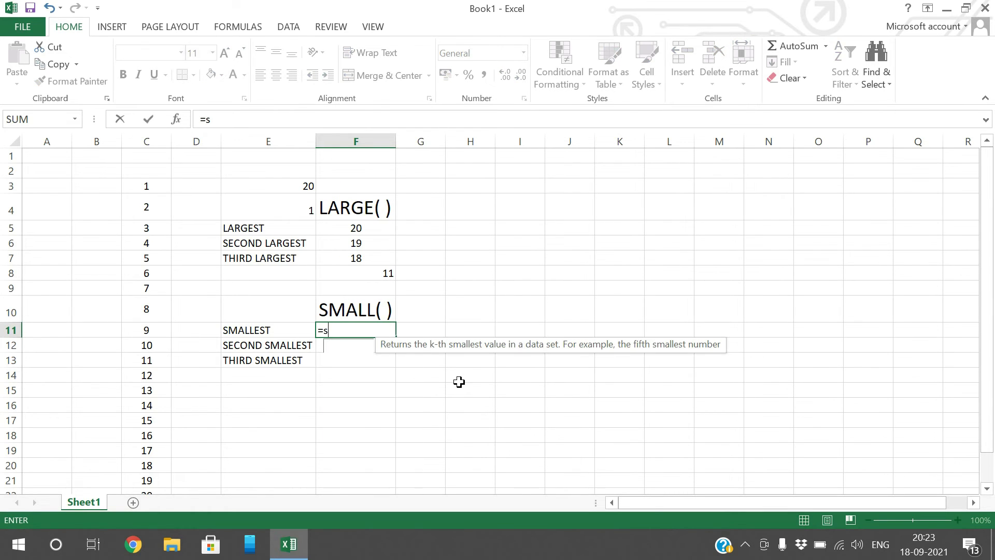
type("mall(")
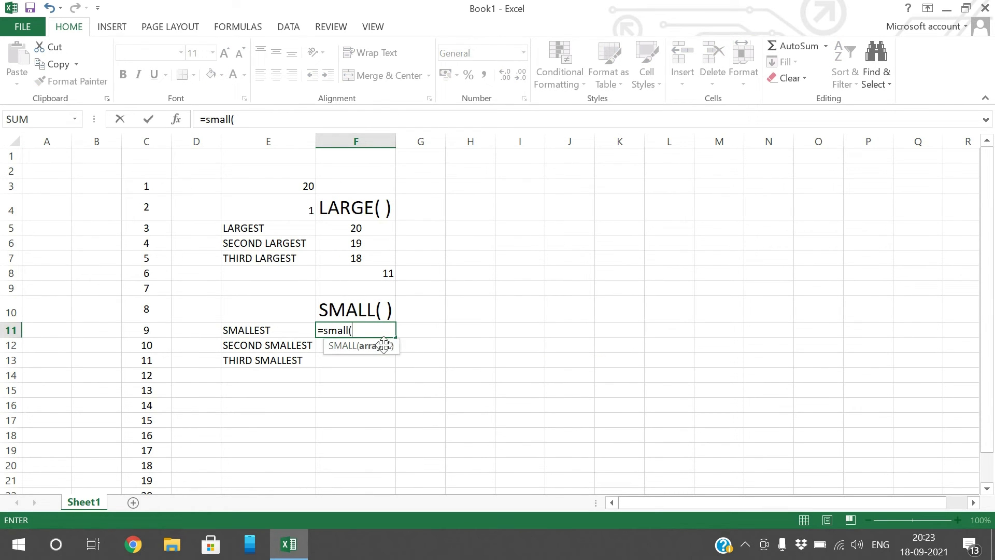
left_click(154, 141)
type(",1)")
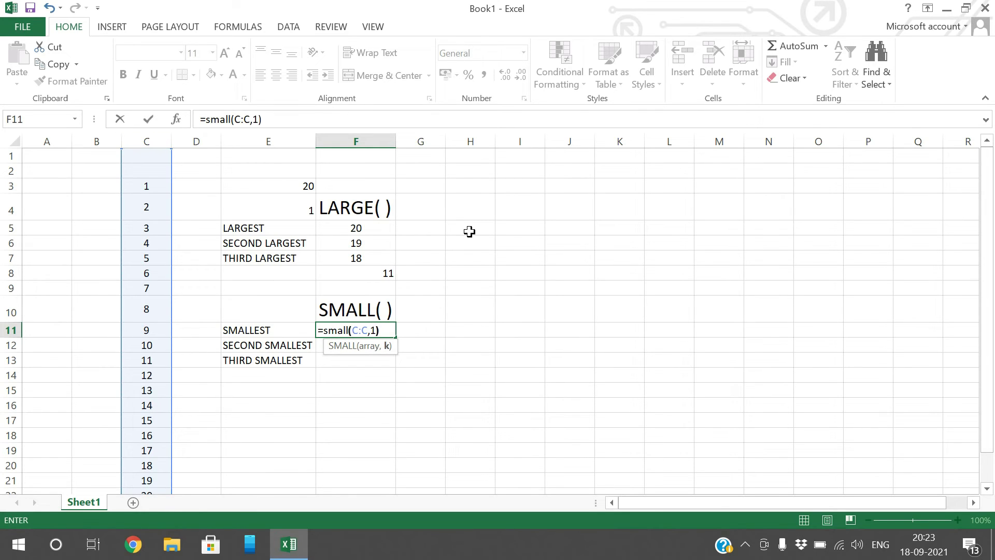
key("Return")
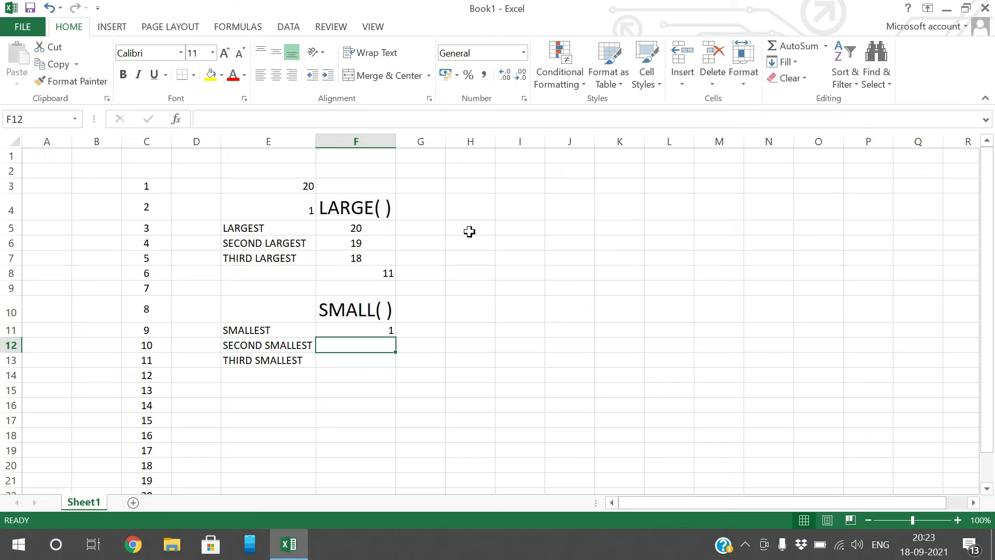
- Enter the formula =SMALL(C:C,2) in F12 beside the SECOND SMALLEST label
left_click(290, 206)
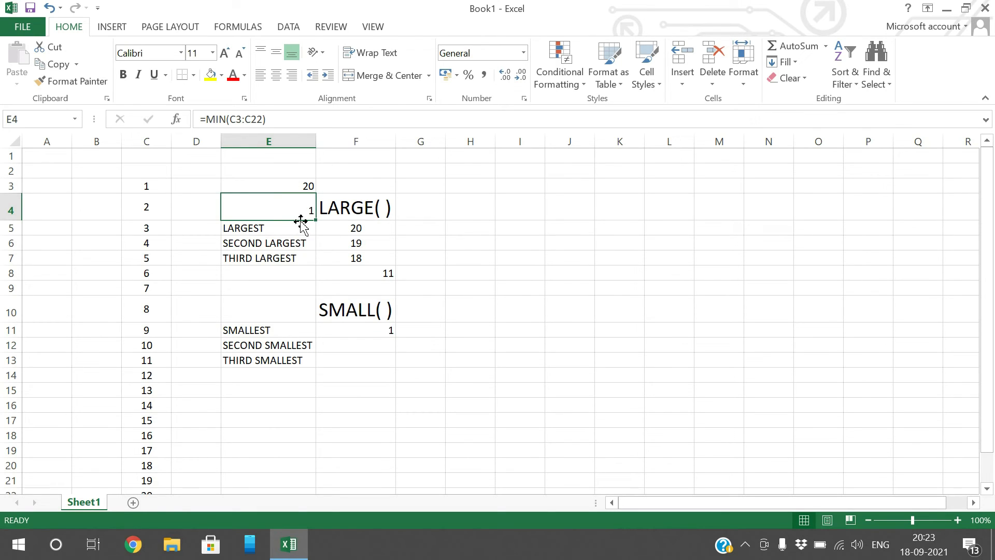
left_click(280, 330)
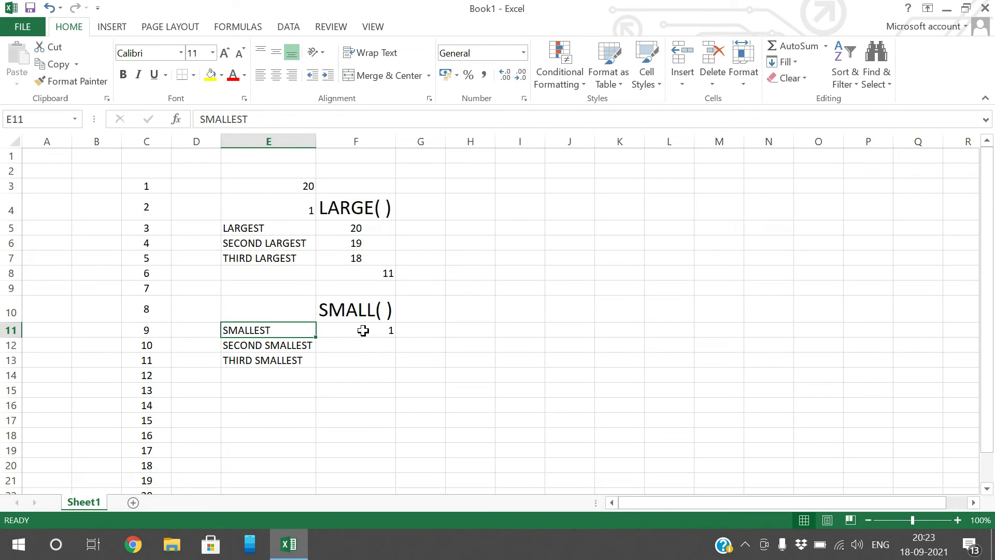
left_click(362, 343)
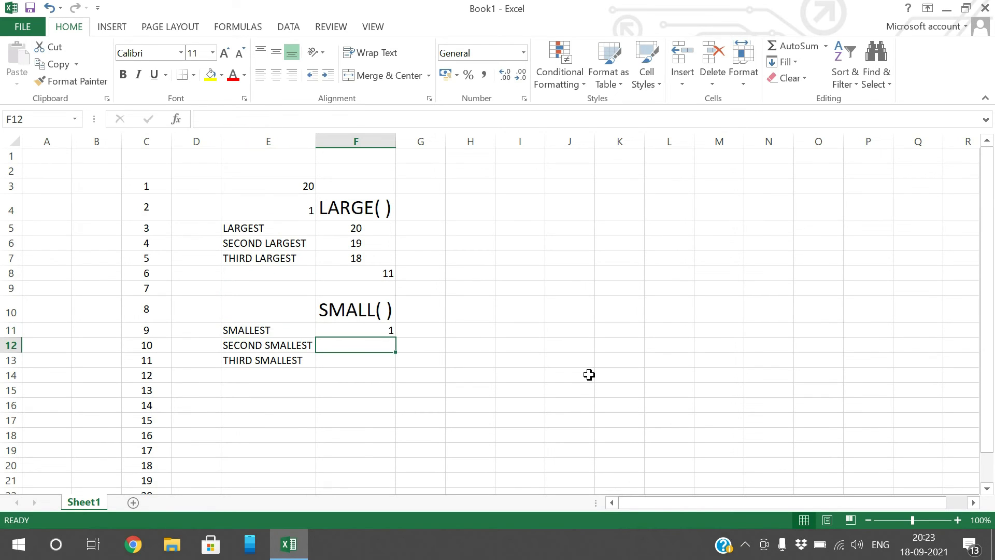
type("=sm")
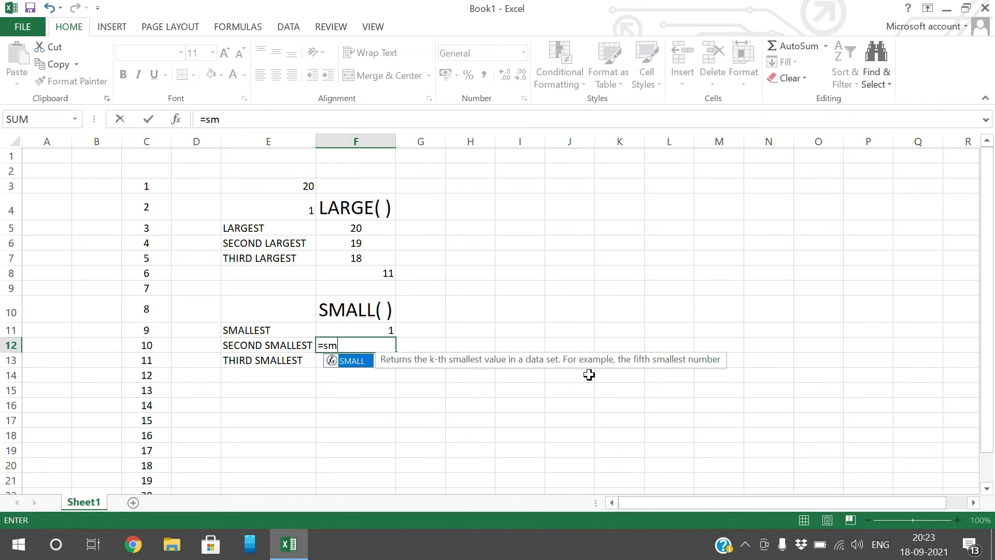
type("all(")
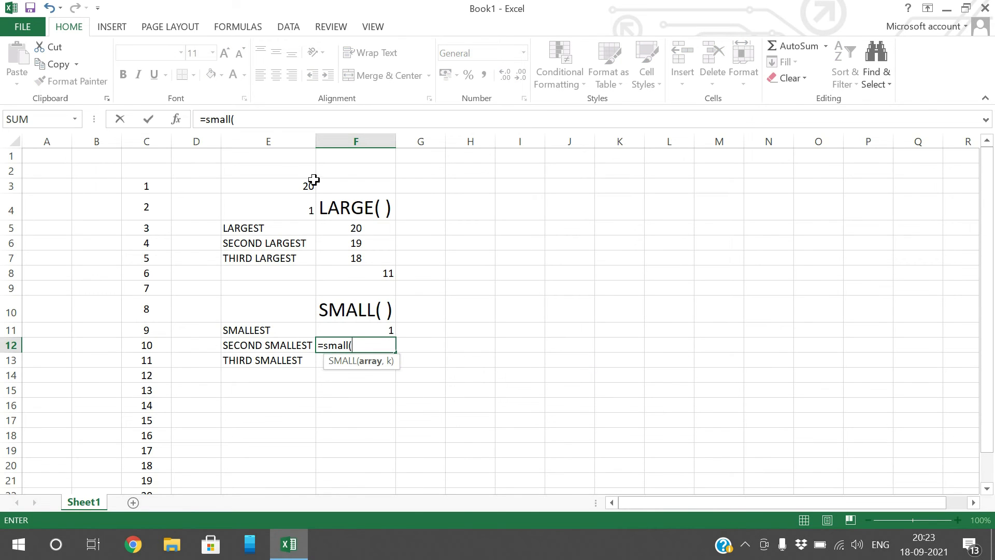
left_click(145, 134)
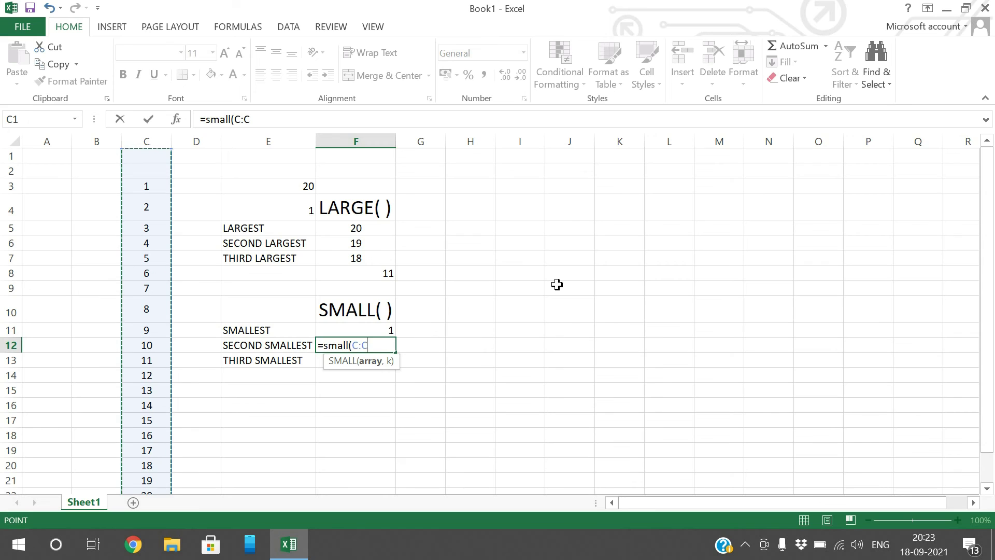
type(",2)")
key("Return")
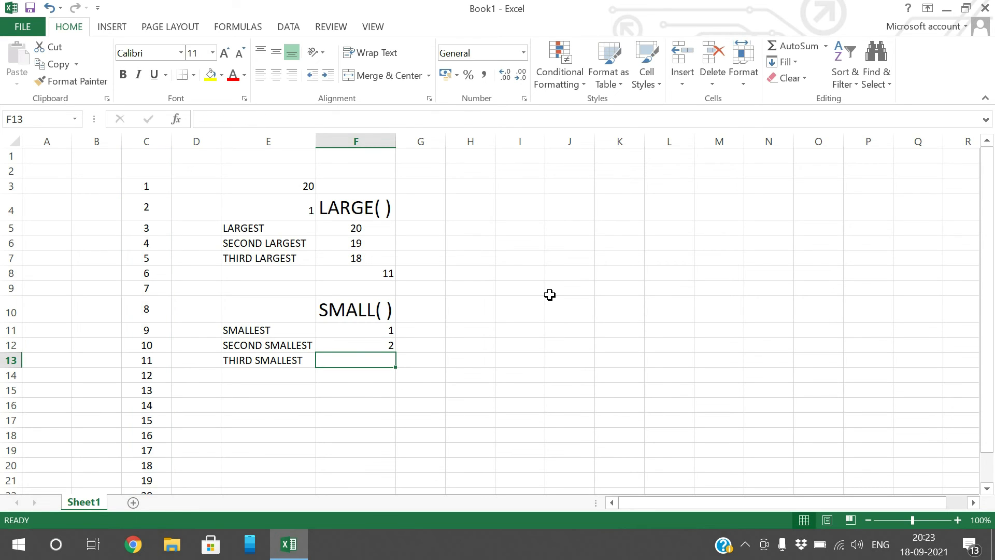
- Enter the formula =SMALL(C:C,3) in F13 beside the THIRD SMALLEST label
type("=su")
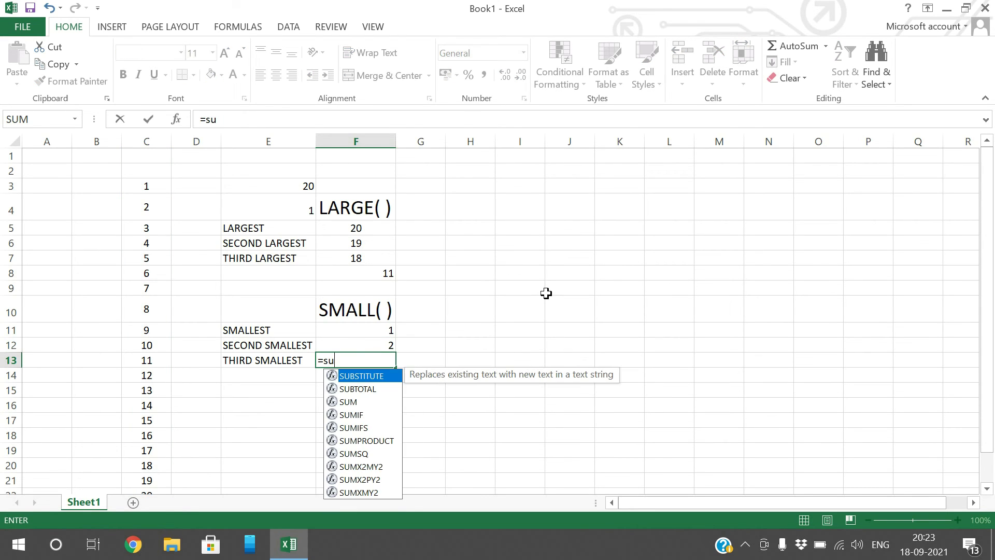
key("BackSpace")
type("mall(")
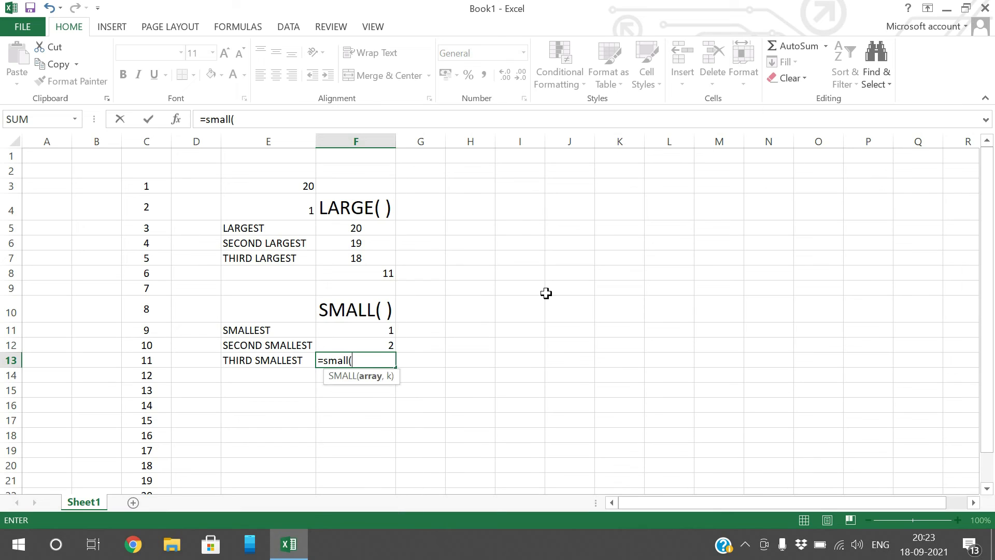
left_click(142, 141)
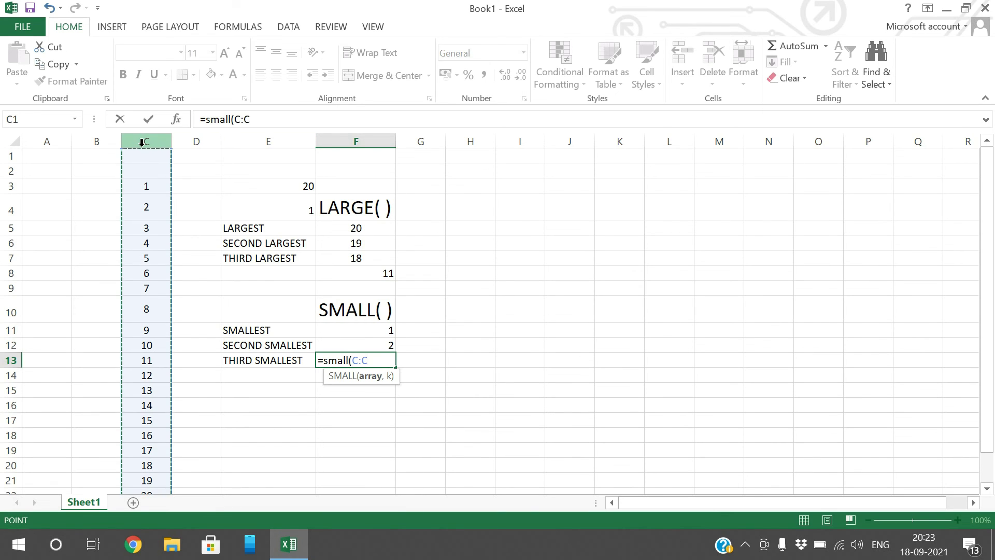
type(",3)")
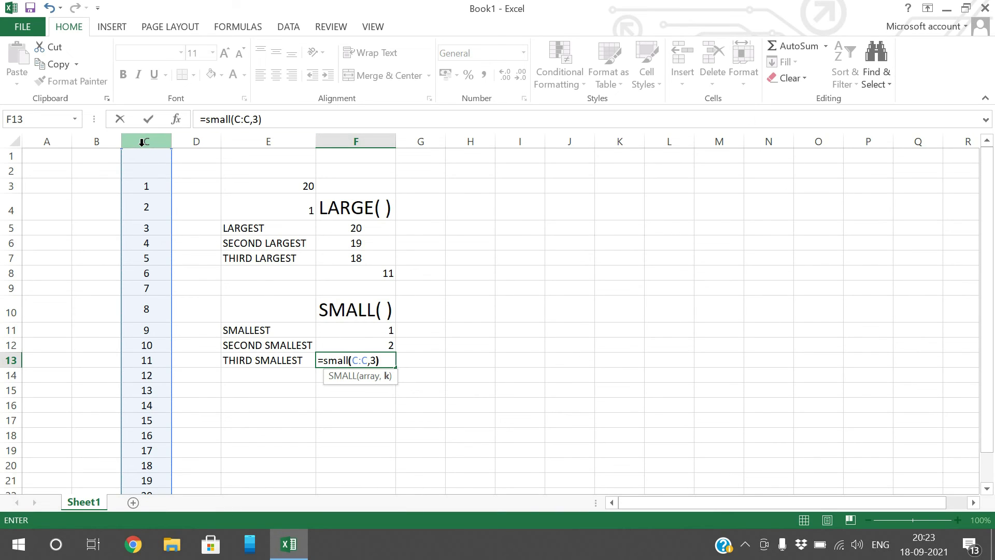
key("Return")
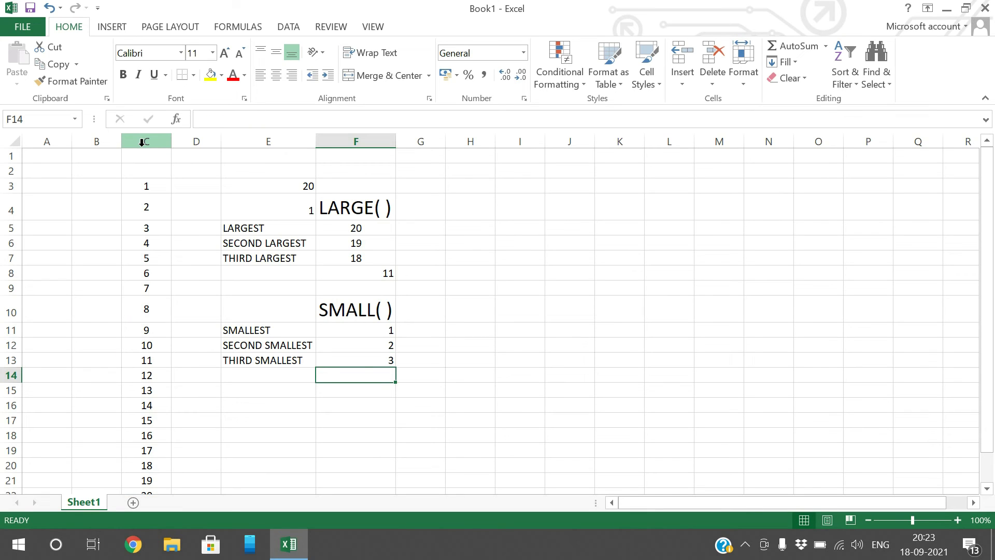
- Enter the formula =SMALL(C:C,10) in F14 to find the tenth smallest number in column C
type("=")
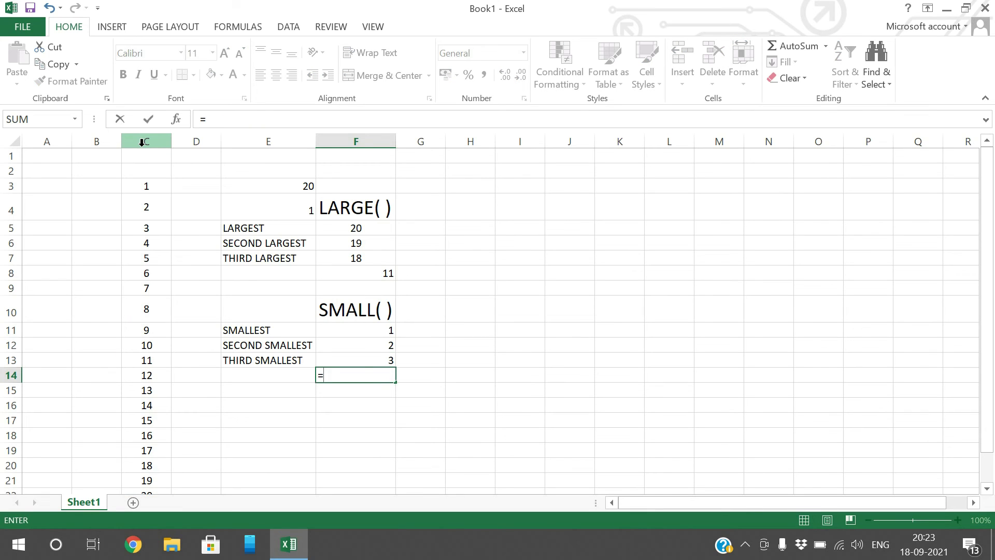
type("small(")
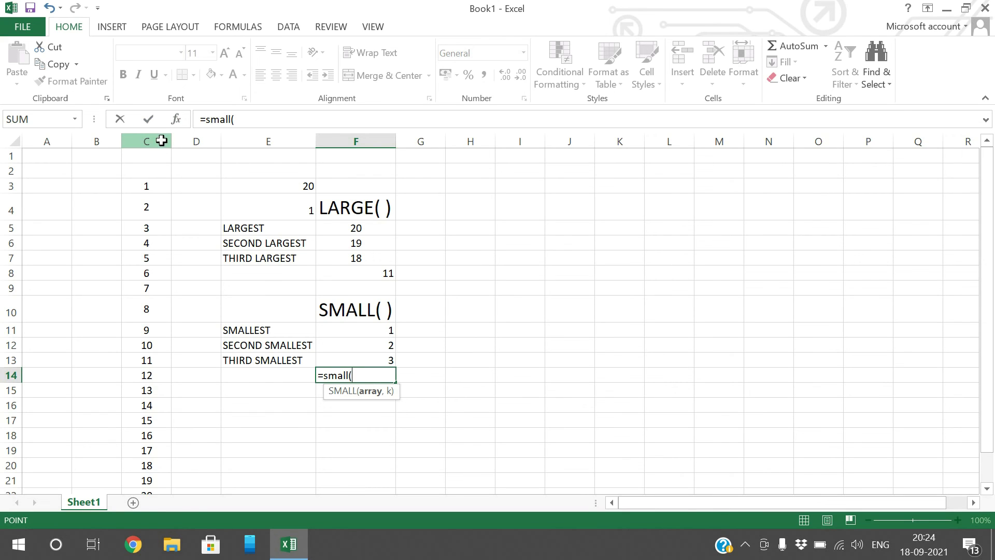
left_click(162, 138)
type(",10")
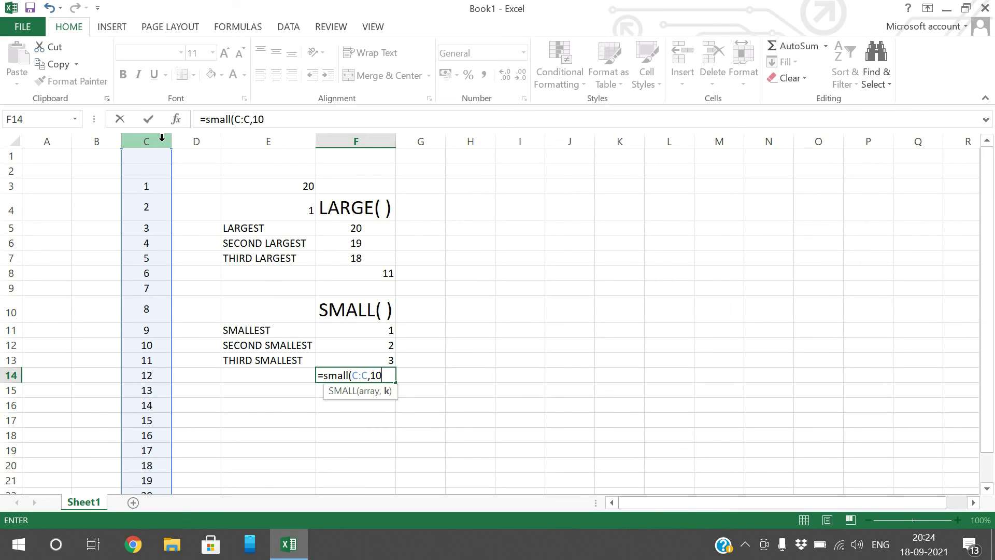
key("Return")
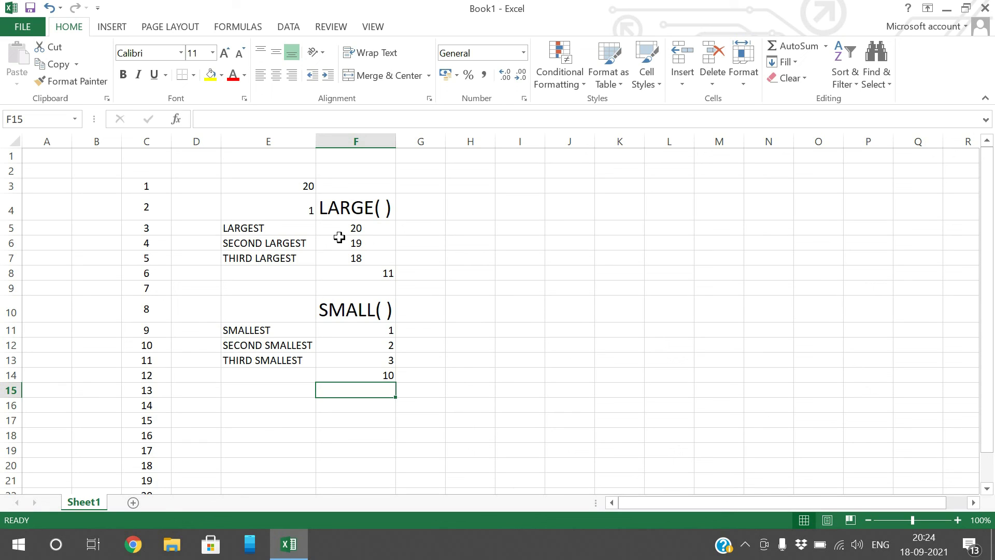
- Fill the "LARGE( )" heading in F4 and the "SMALL( )" heading in F10 with yellow
left_click(363, 199)
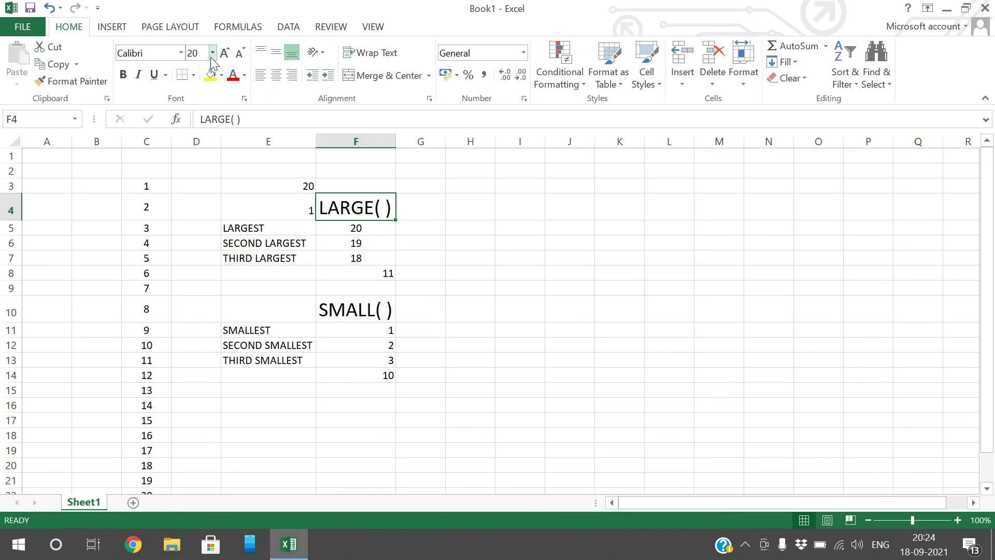
left_click(211, 74)
left_click(334, 314)
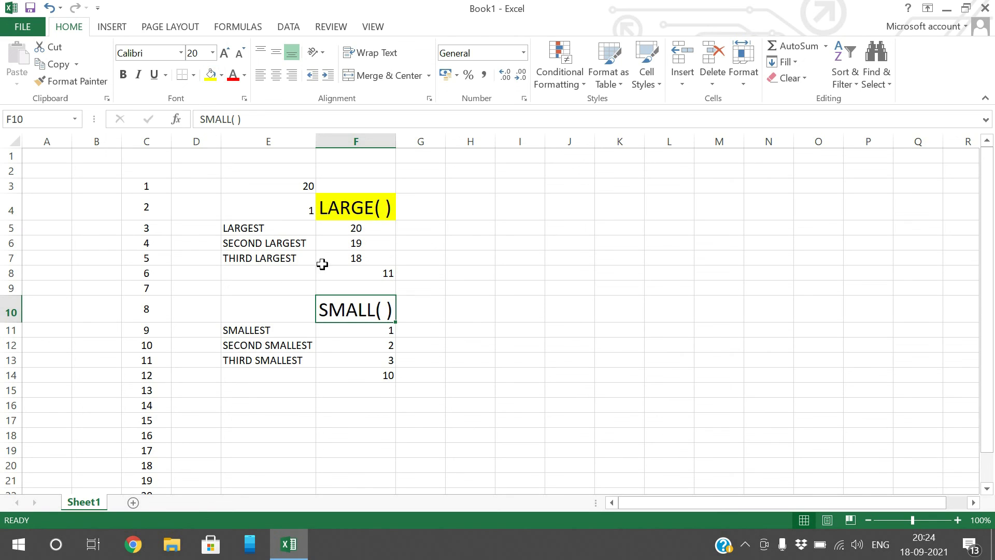
left_click(211, 75)
left_click(436, 306)
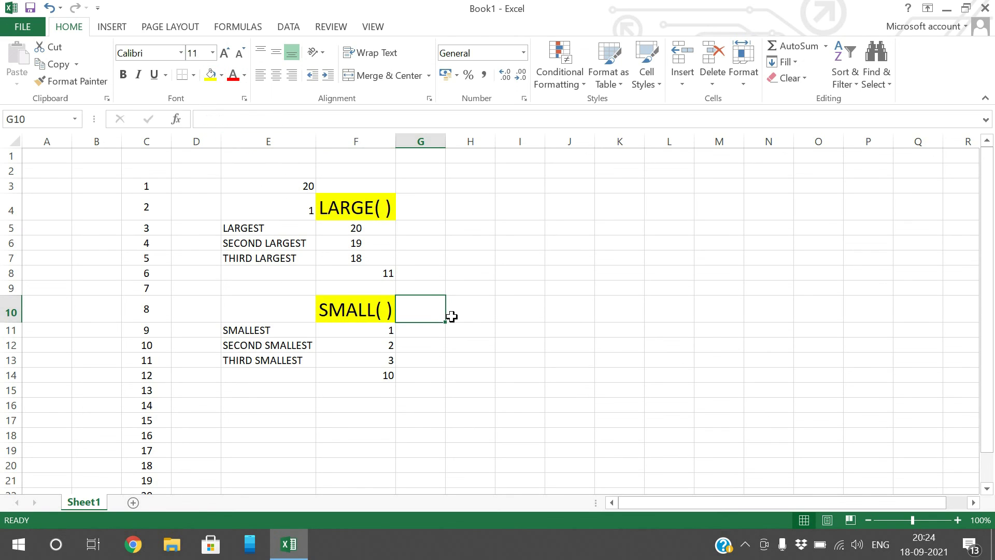